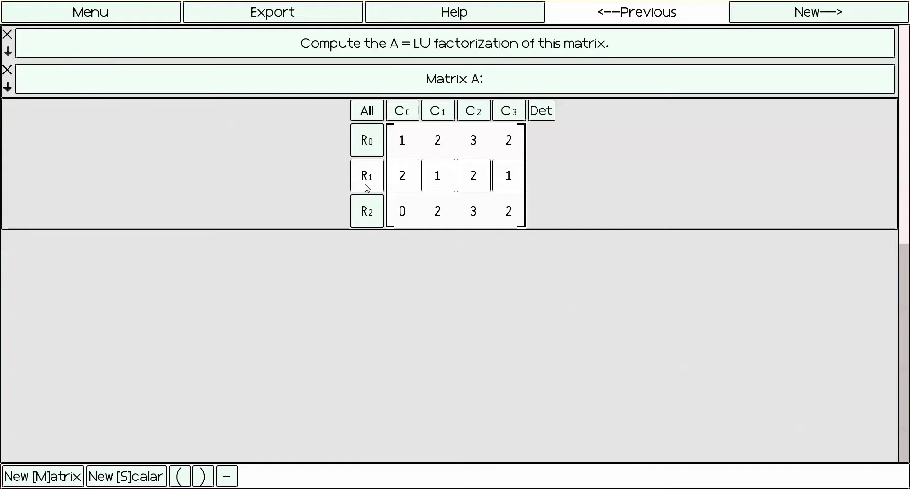
# - Subtract 2 times row R0 from row R1 of matrix A and evaluate the row operation
pyautogui.click(368, 188)
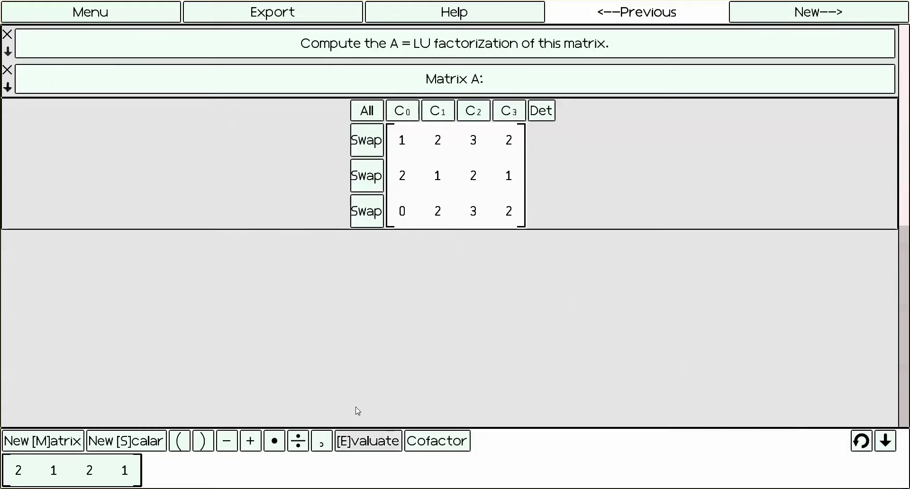
pyautogui.click(226, 441)
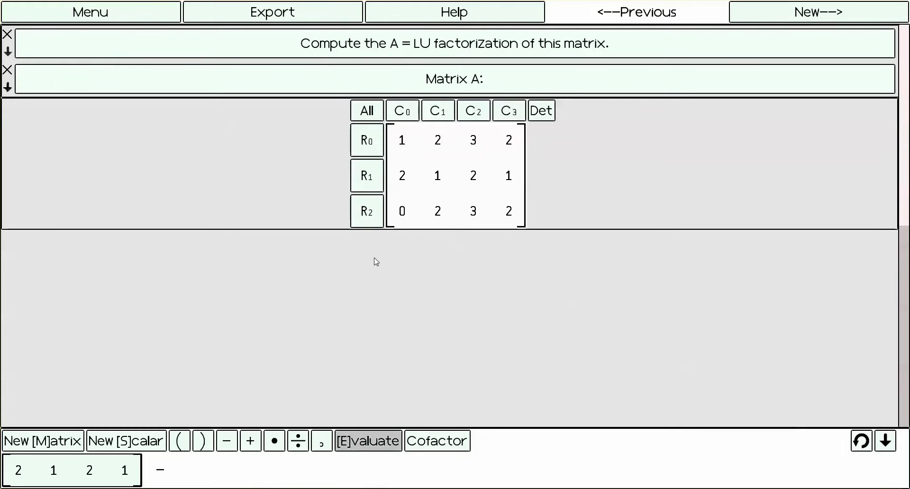
pyautogui.click(403, 175)
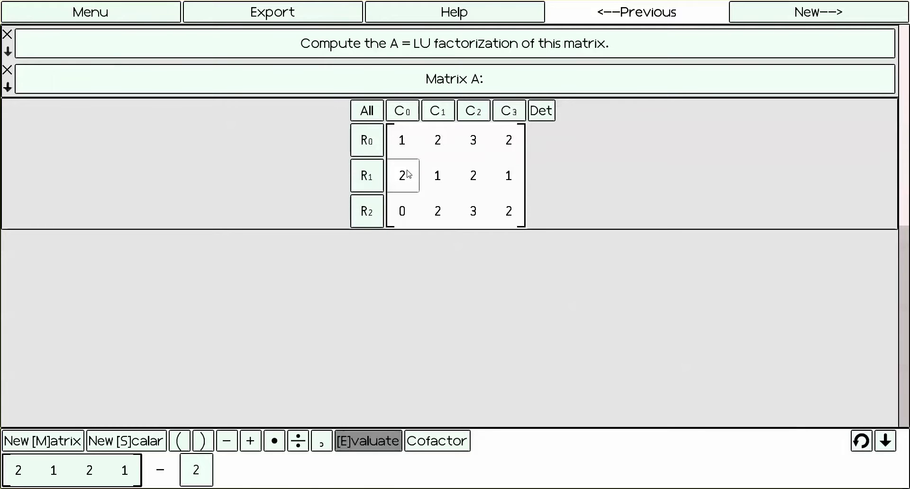
pyautogui.click(368, 141)
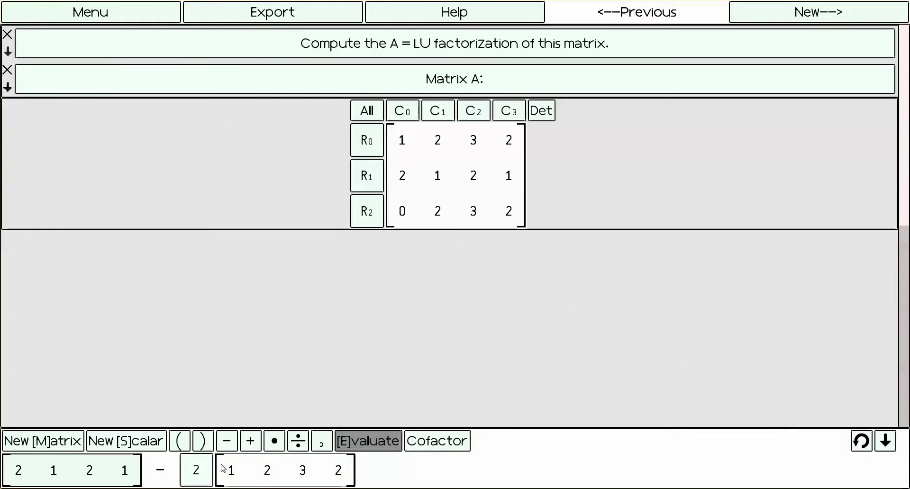
pyautogui.click(374, 442)
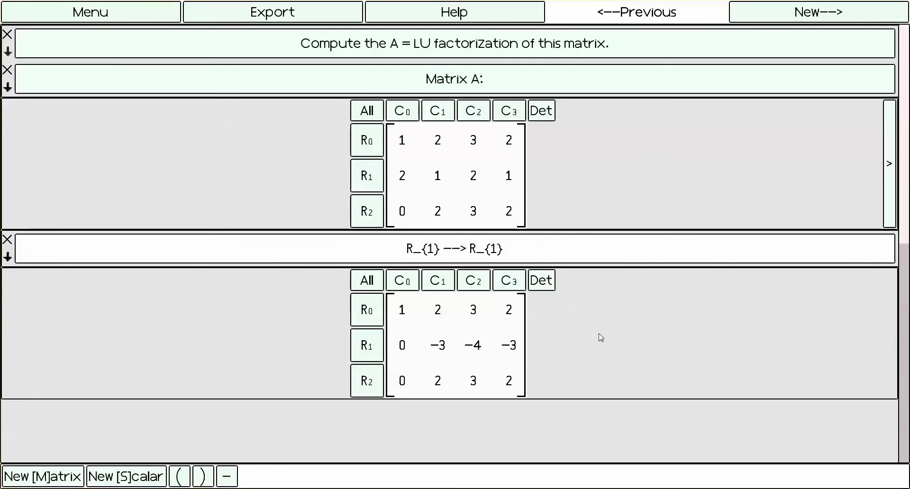
# - Complete the caption above the resulting matrix as R_{1} --> R_{1} - 2*R_{0}
pyautogui.write('-')
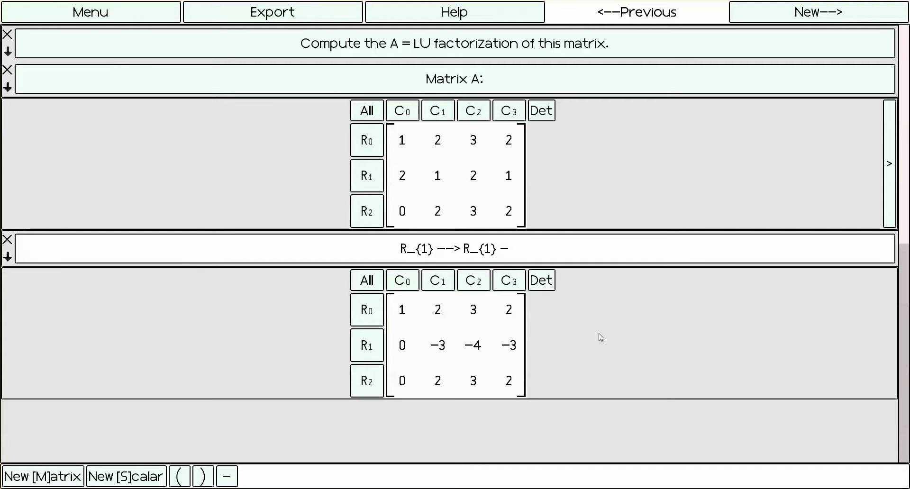
pyautogui.write(' 2*')
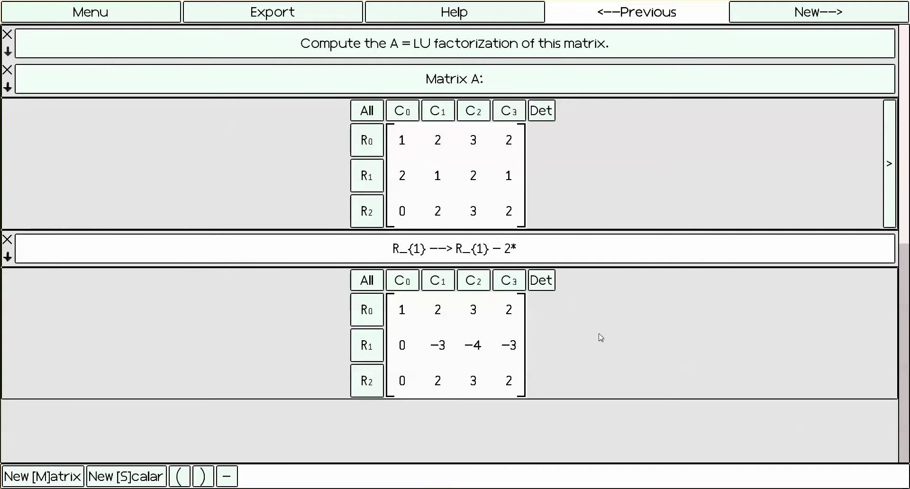
pyautogui.write('R_{0}')
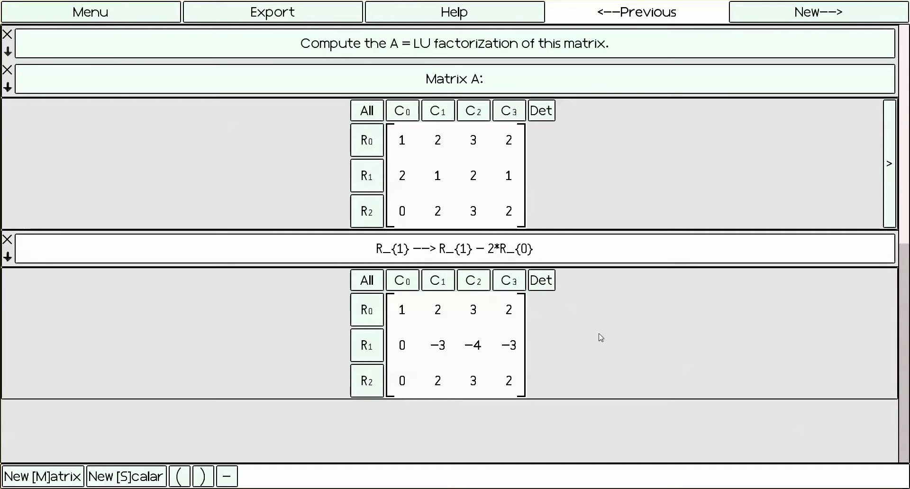
pyautogui.press('Return')
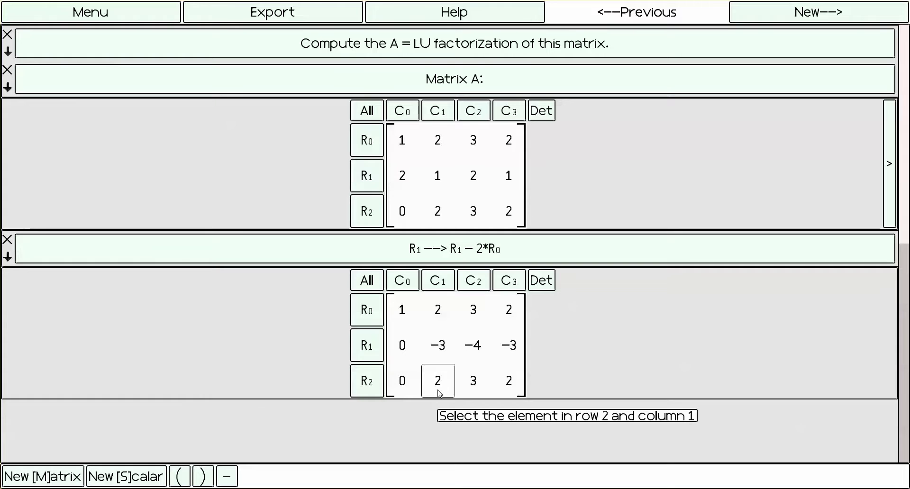
# - Add 2/3 times row R1 to row R2 of the latest matrix and evaluate the operation
pyautogui.click(368, 391)
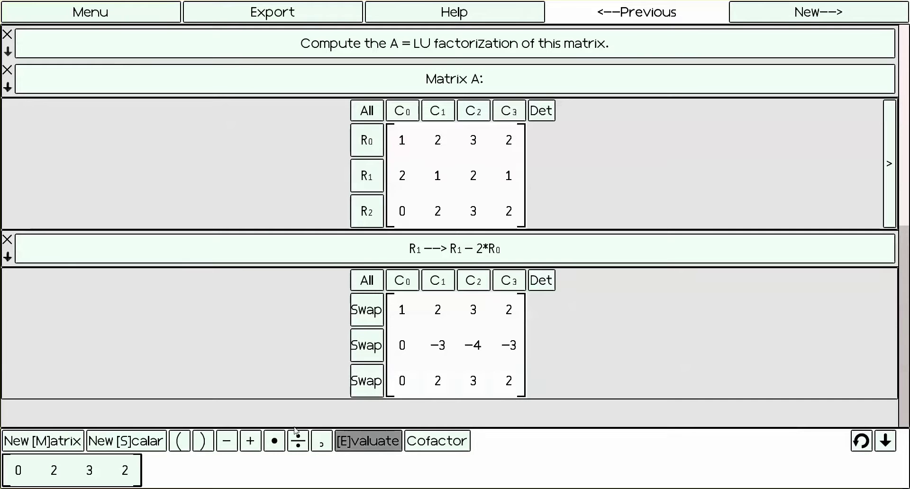
pyautogui.click(250, 441)
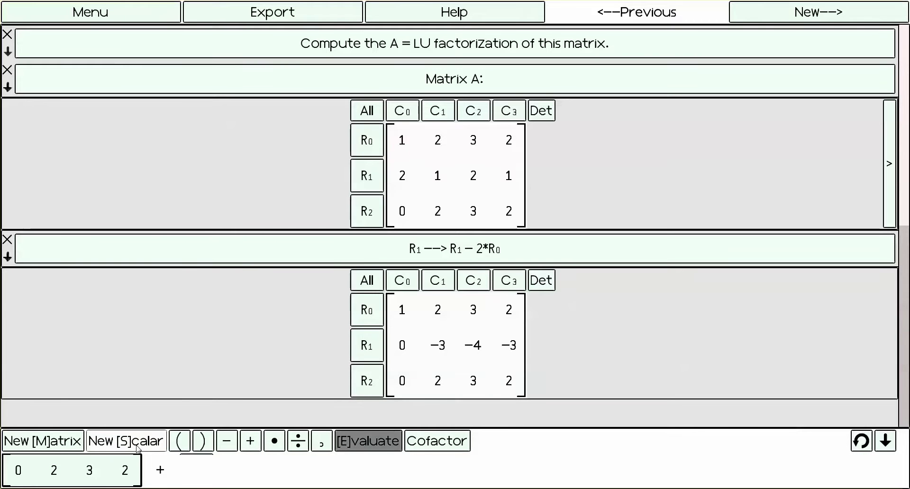
pyautogui.click(201, 477)
pyautogui.write('2')
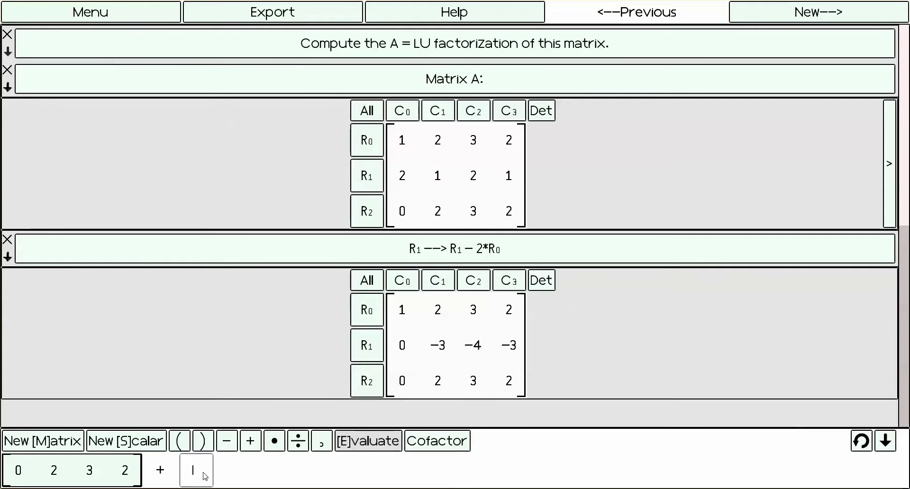
pyautogui.write('/3')
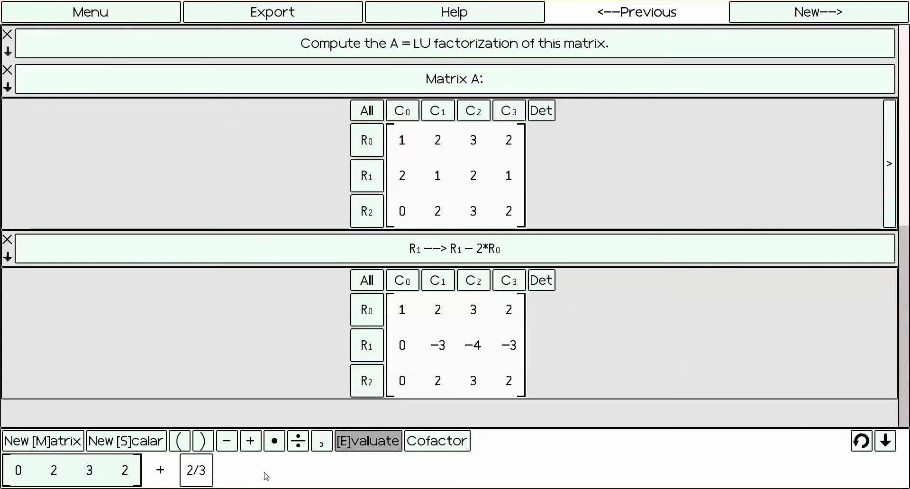
pyautogui.press('Return')
pyautogui.click(356, 346)
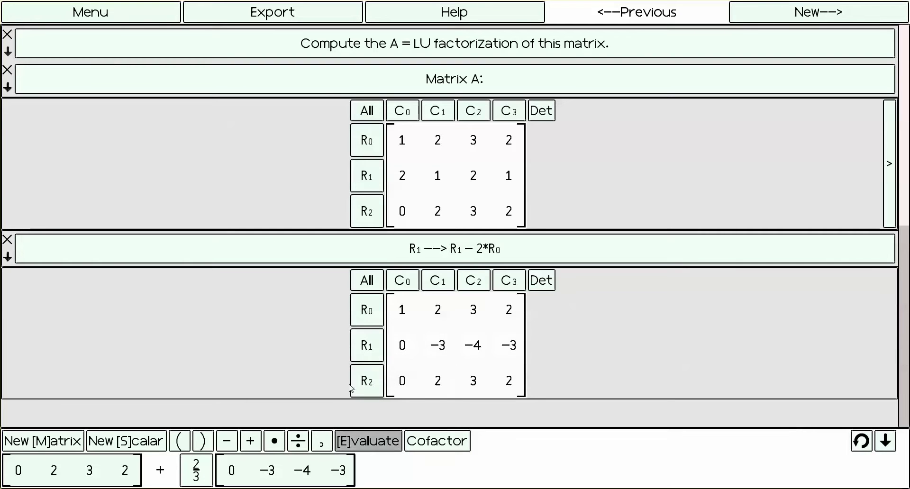
pyautogui.click(380, 442)
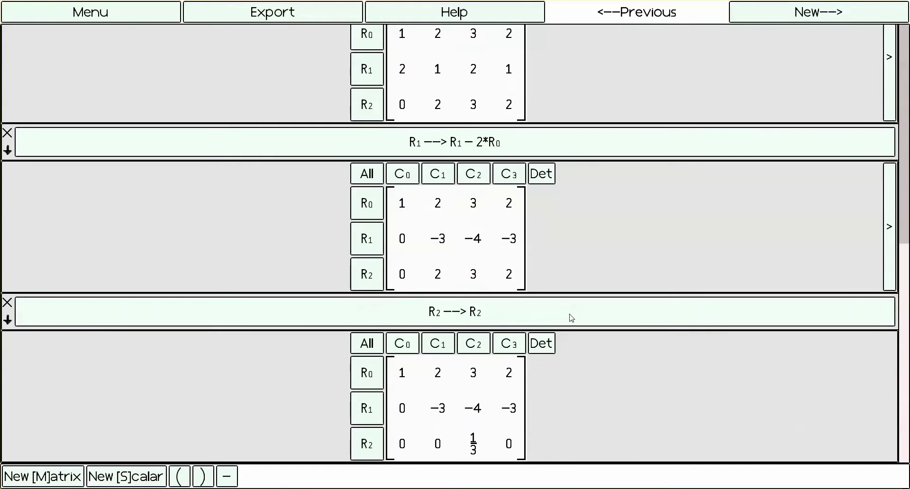
# - Complete the newest matrix's caption as R_{2} --> R_{2} + \frac{2}{3}*R_{1}
pyautogui.click(566, 317)
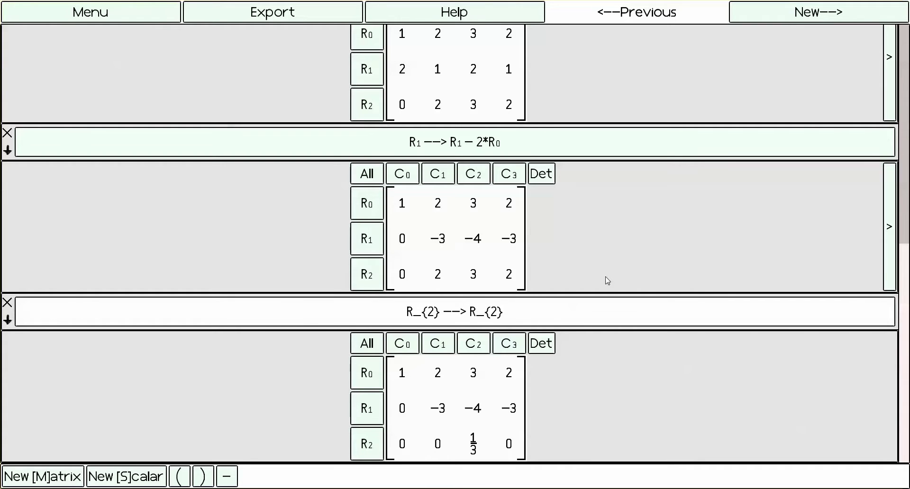
pyautogui.write('+')
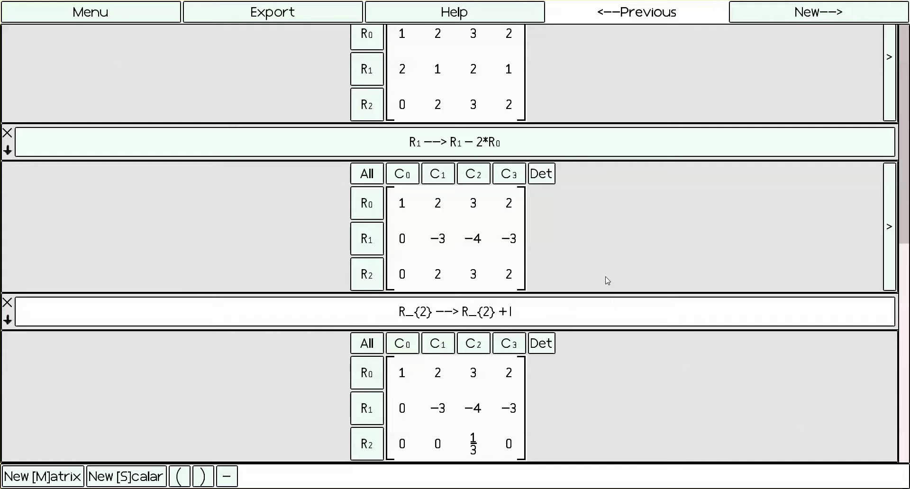
pyautogui.write(' \x0crac{')
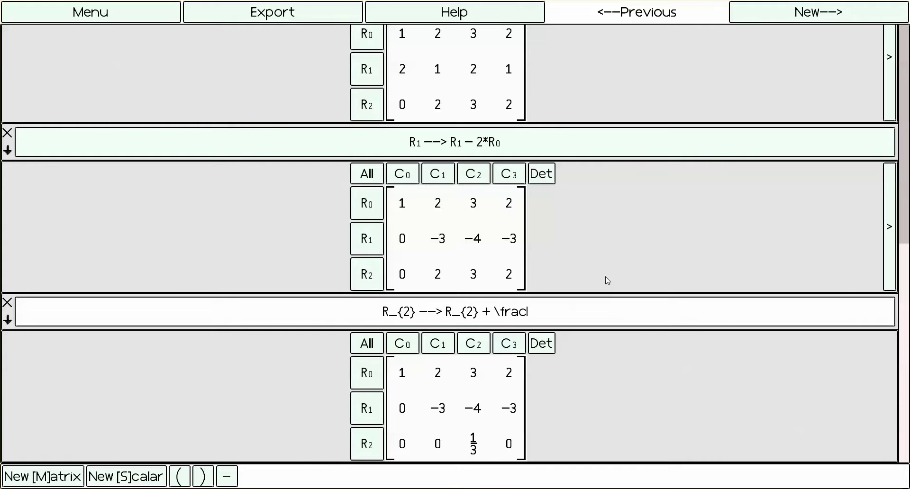
pyautogui.write('2}{3')
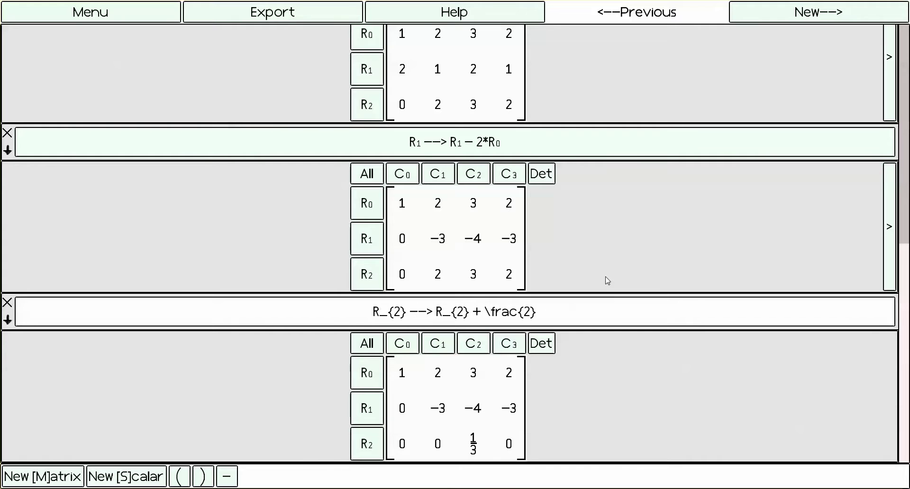
pyautogui.write('}')
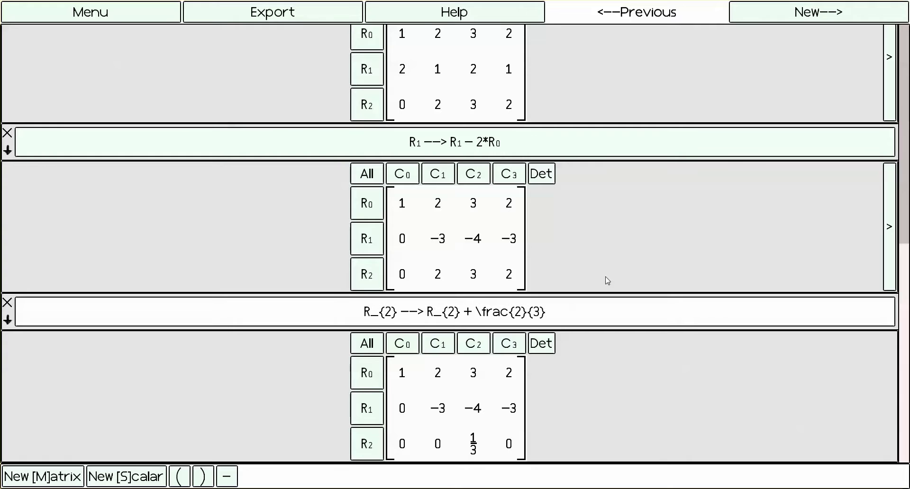
pyautogui.write('*R_{1}')
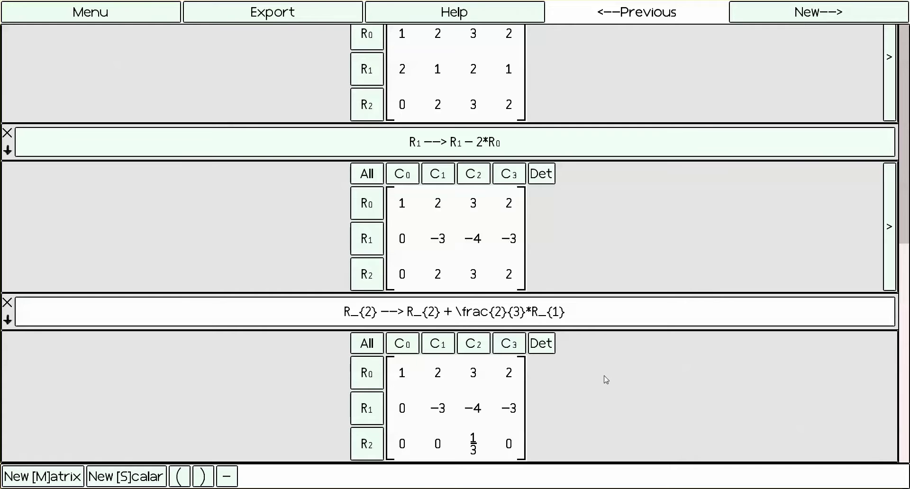
pyautogui.press('Return')
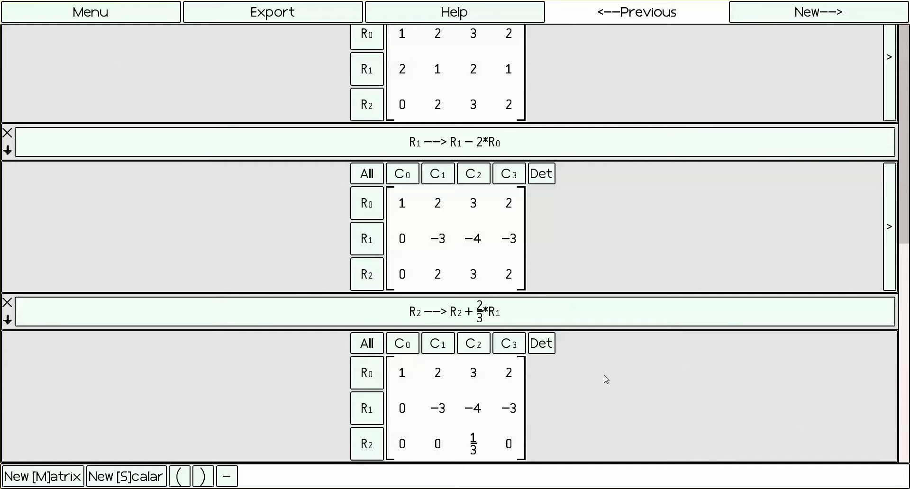
# - Remove the asterisk between the 2/3 fraction and R_{1} in the newest caption
pyautogui.click(524, 312)
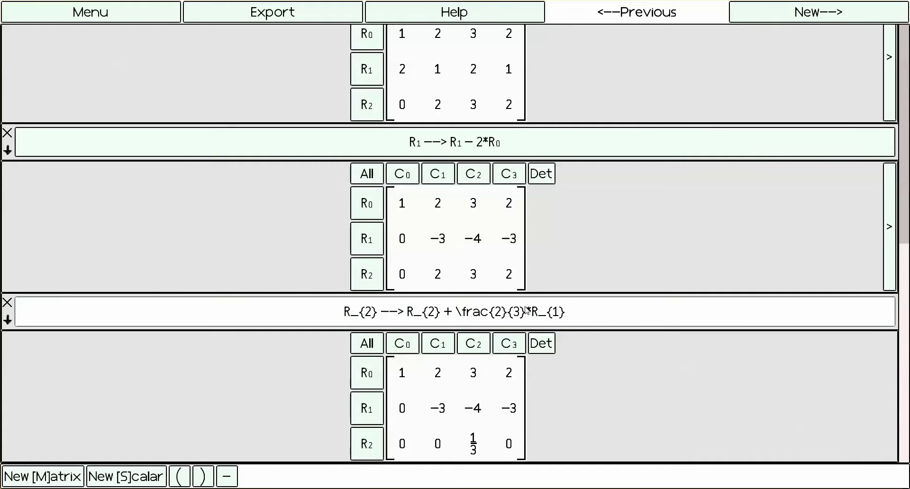
pyautogui.press('BackSpace')
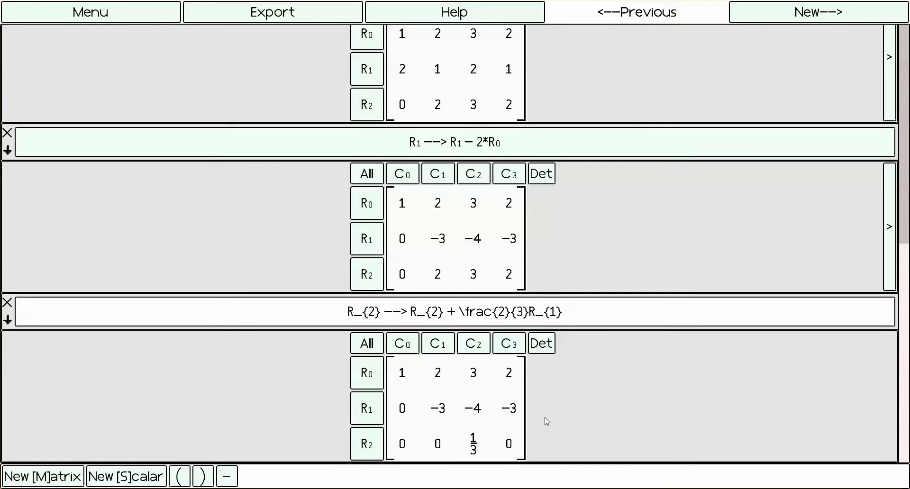
pyautogui.press('Return')
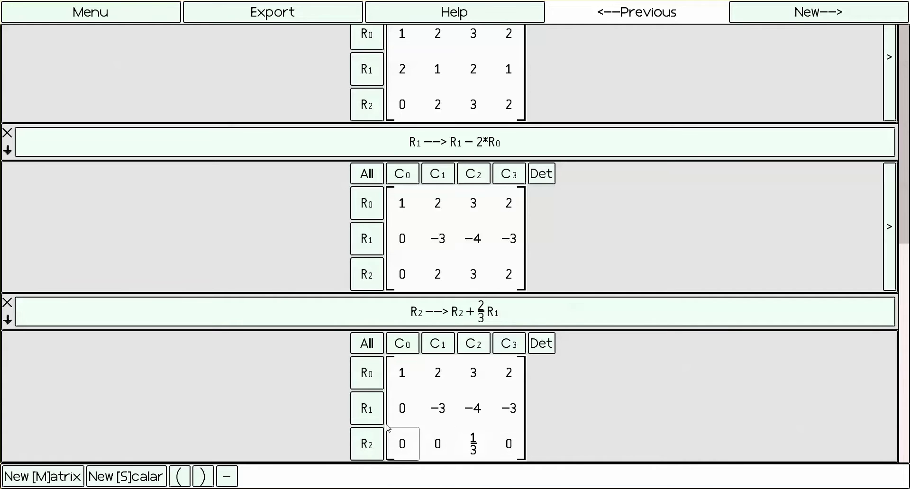
# - Divide row R1 of the latest matrix by its second-column entry, -3, and evaluate
pyautogui.click(370, 422)
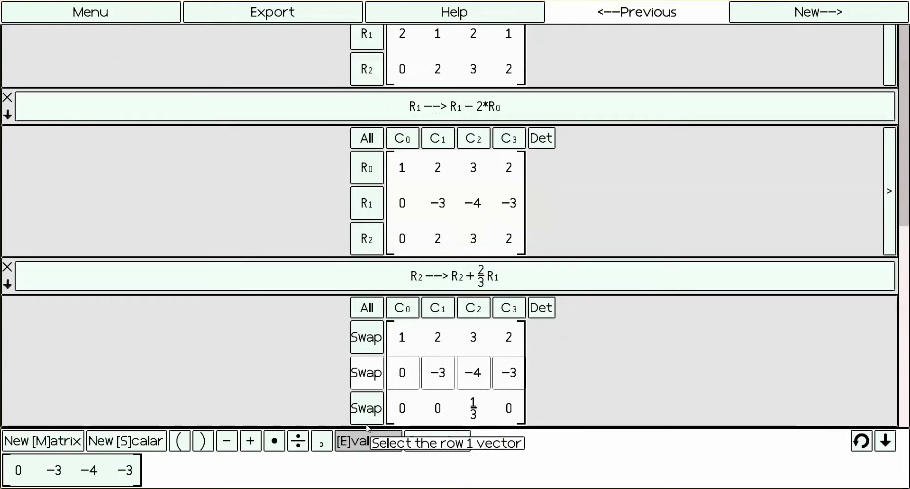
pyautogui.click(298, 441)
pyautogui.click(437, 373)
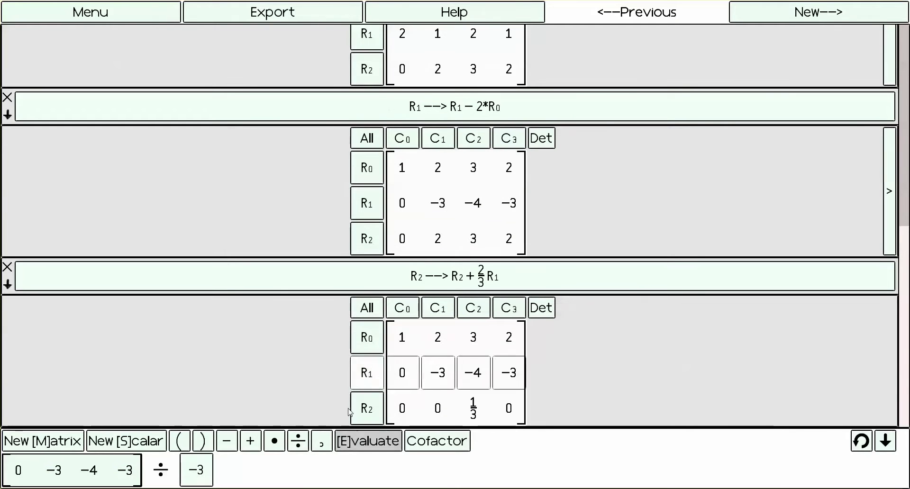
pyautogui.click(349, 442)
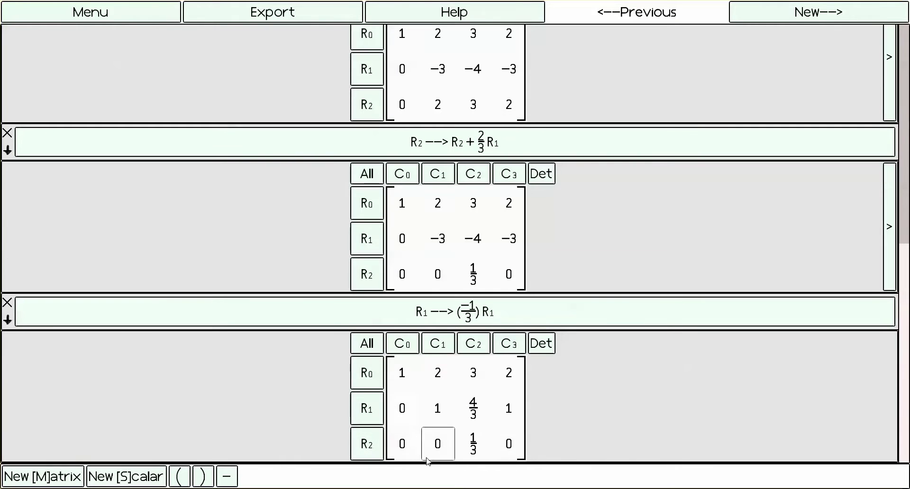
pyautogui.click(460, 319)
# - Divide row R2 of the latest matrix by its third-column entry, 1/3, and evaluate
pyautogui.click(366, 454)
pyautogui.click(298, 441)
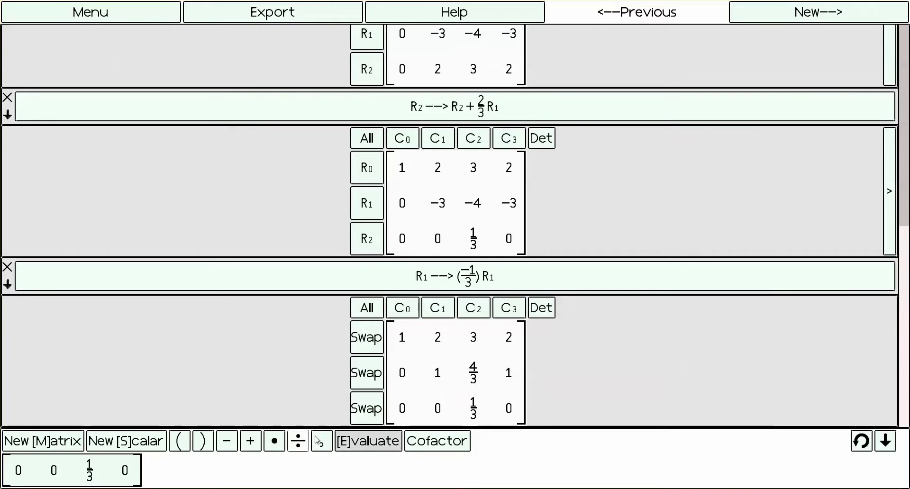
pyautogui.click(482, 408)
pyautogui.press('e')
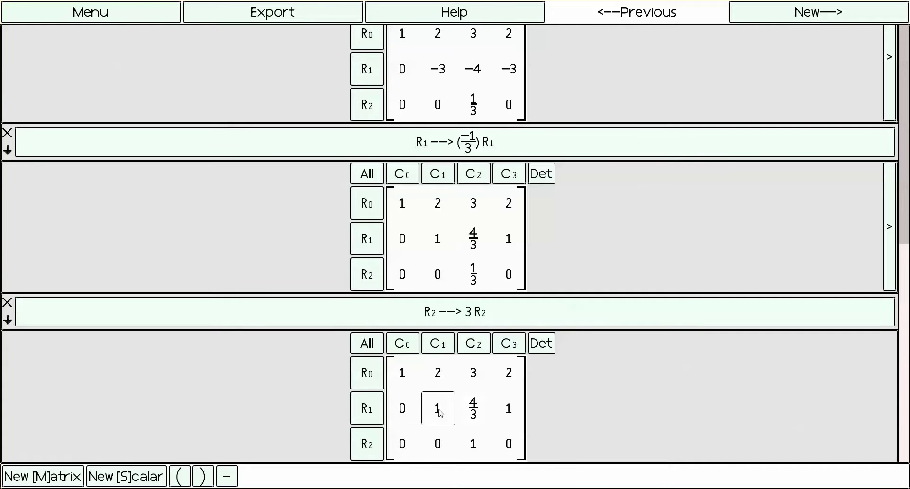
# - Insert a comment line below the last row operation's caption and label the final matrix U
pyautogui.click(7, 320)
pyautogui.click(425, 299)
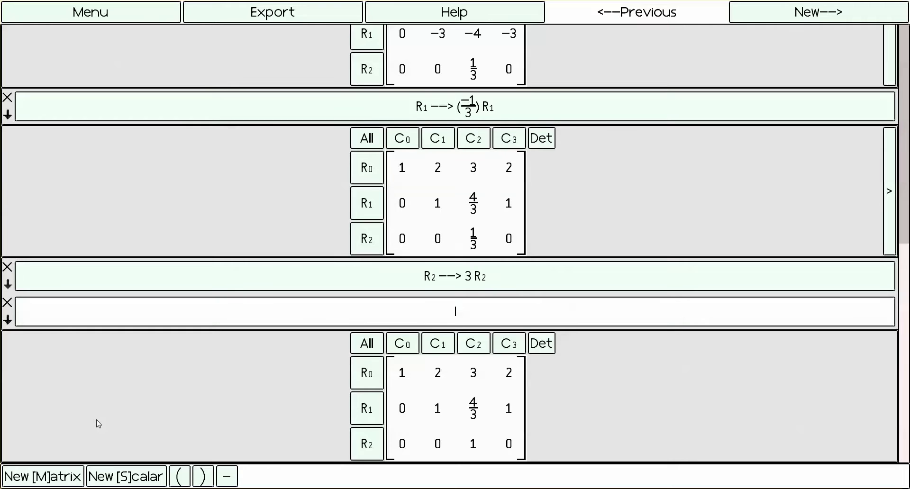
pyautogui.write('U')
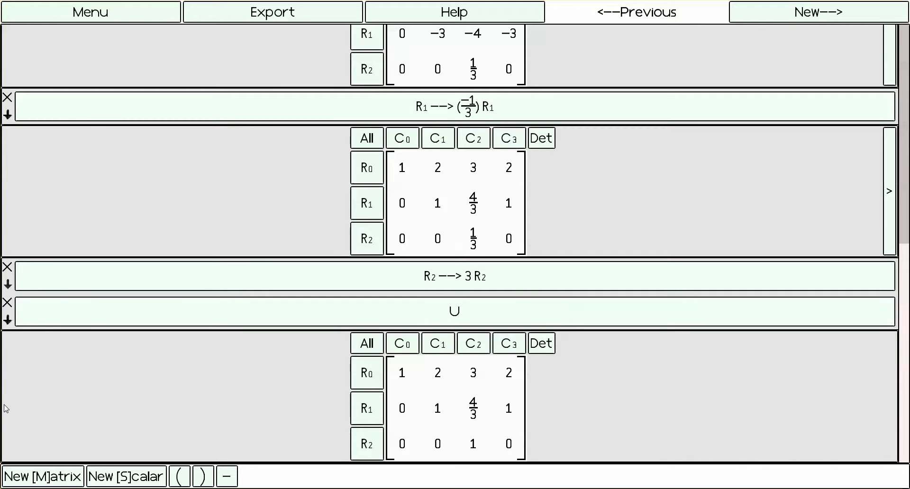
# - Start a new matrix and delete its fourth column to make it 3 by 3
pyautogui.click(35, 478)
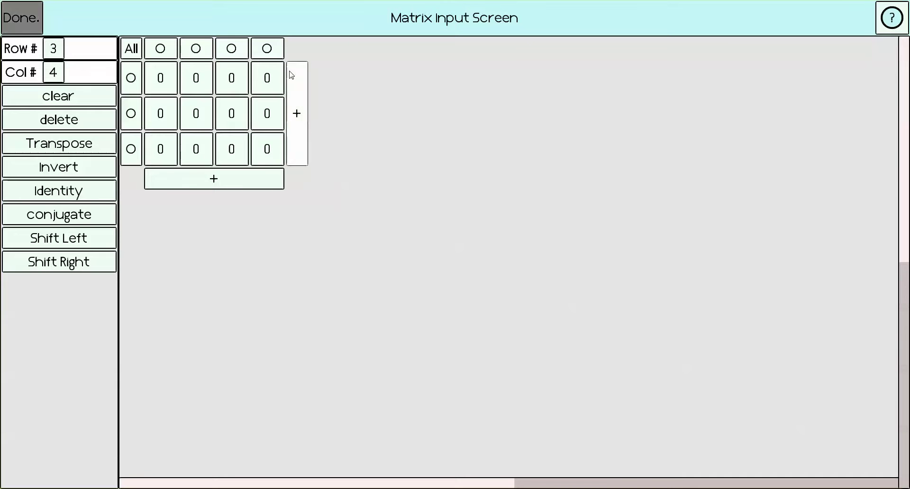
pyautogui.click(196, 113)
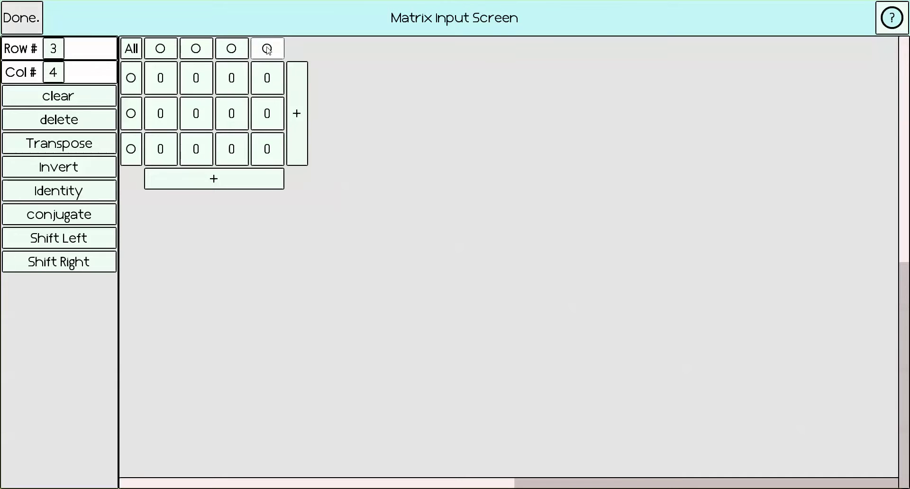
pyautogui.click(49, 124)
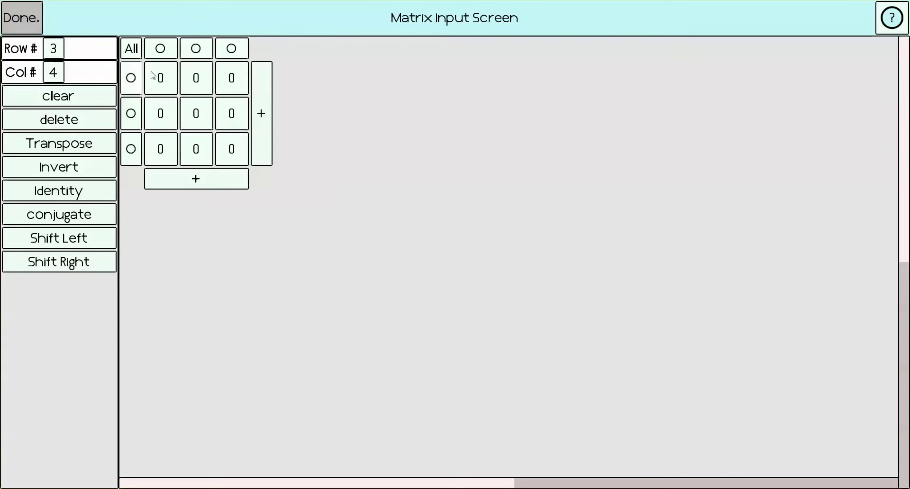
# - Try 1s on the new 3 by 3 matrix's diagonal, reset the entries to 0 and place the zero matrix in the expression
pyautogui.click(171, 80)
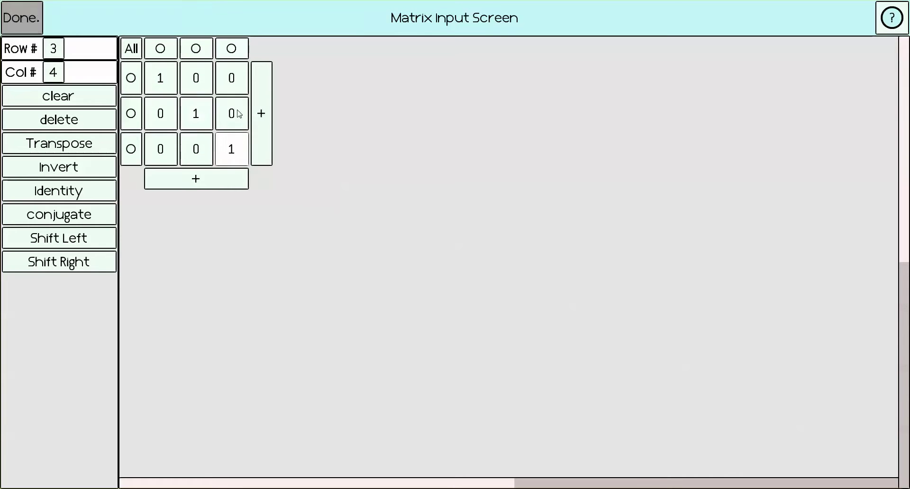
pyautogui.click(237, 151)
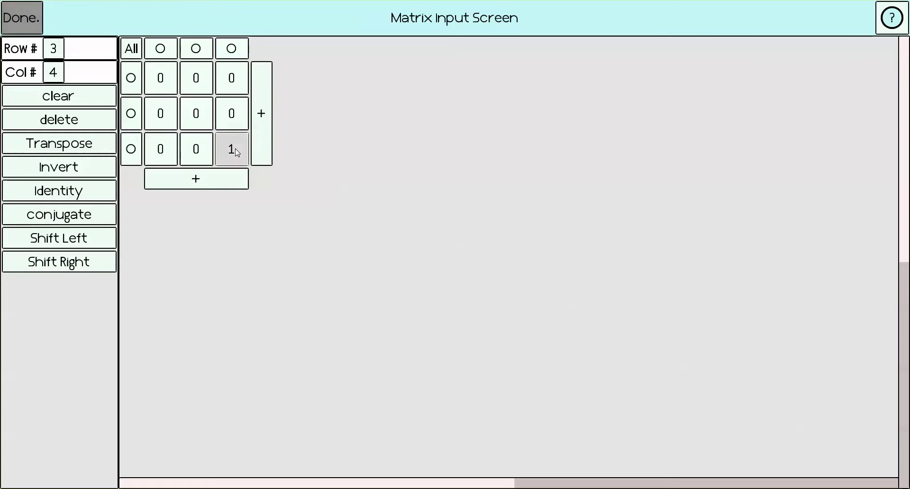
pyautogui.click(22, 18)
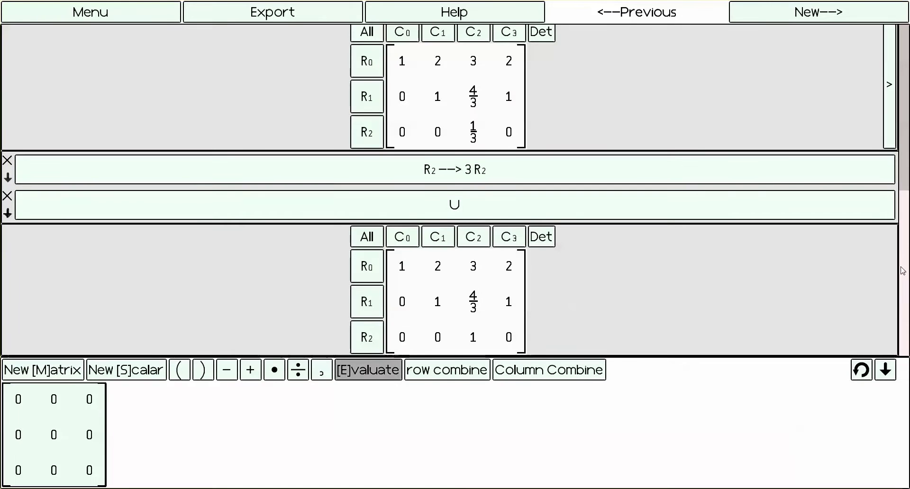
# - Set the second and third diagonal entries of the 3 by 3 zero matrix to -3 and 1/3, and evaluate it
pyautogui.scroll(3, 902, 271)
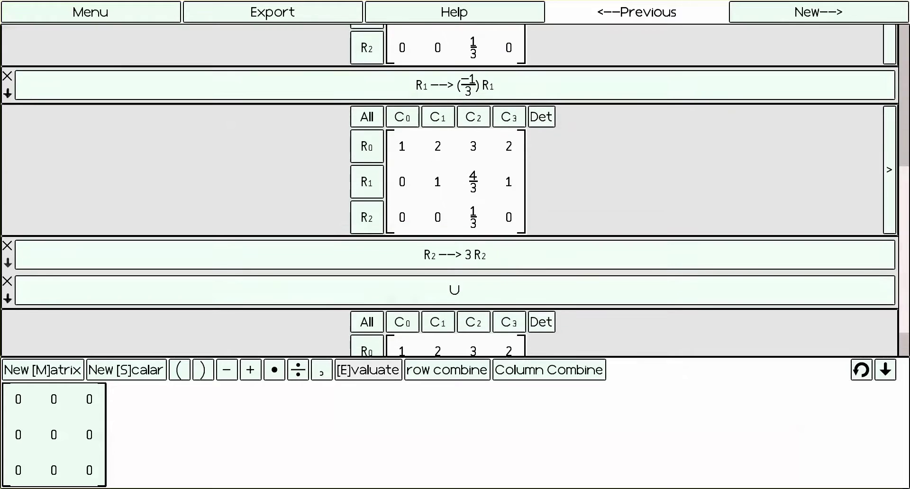
pyautogui.scroll(6, 605, 238)
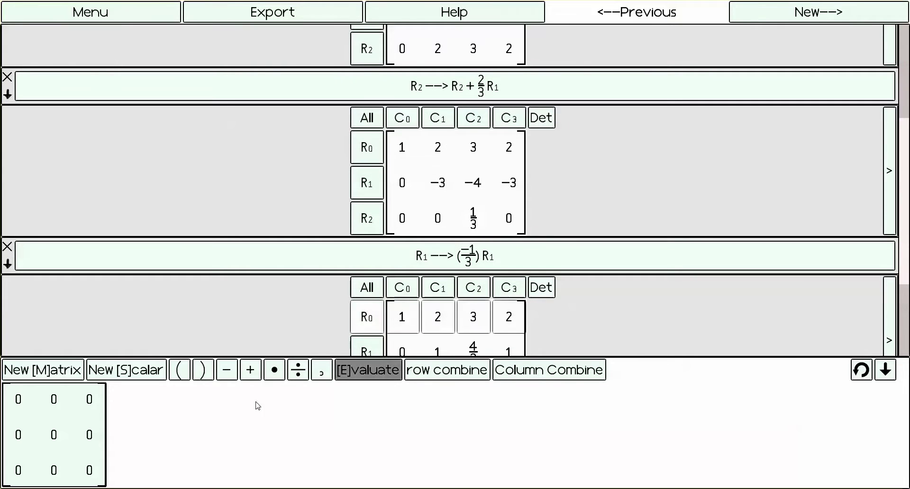
pyautogui.click(67, 454)
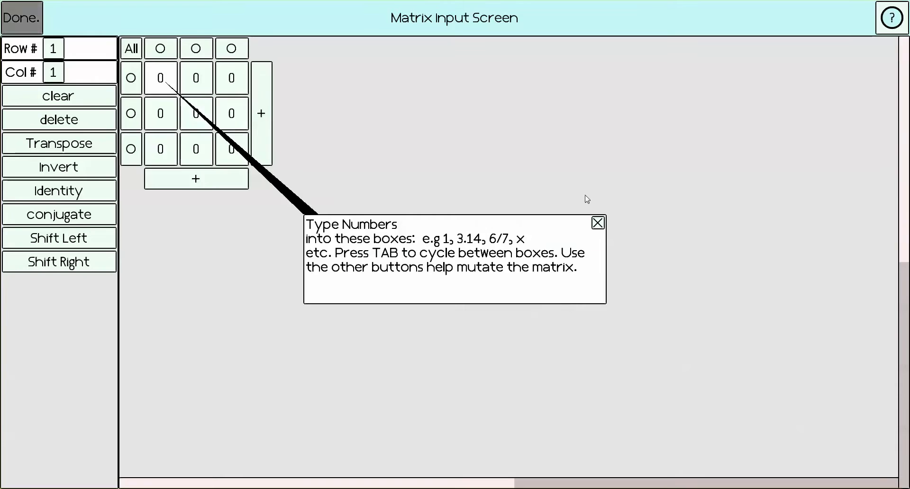
pyautogui.click(596, 223)
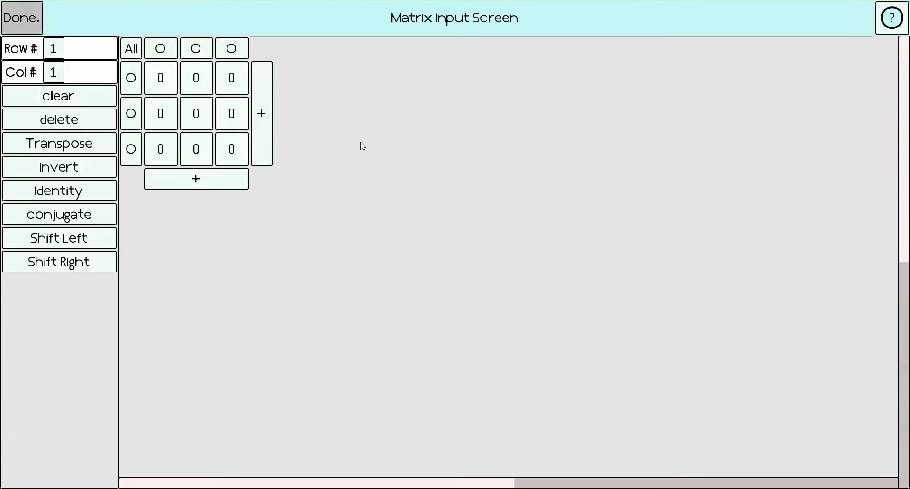
pyautogui.click(188, 123)
pyautogui.write('-3')
pyautogui.click(234, 142)
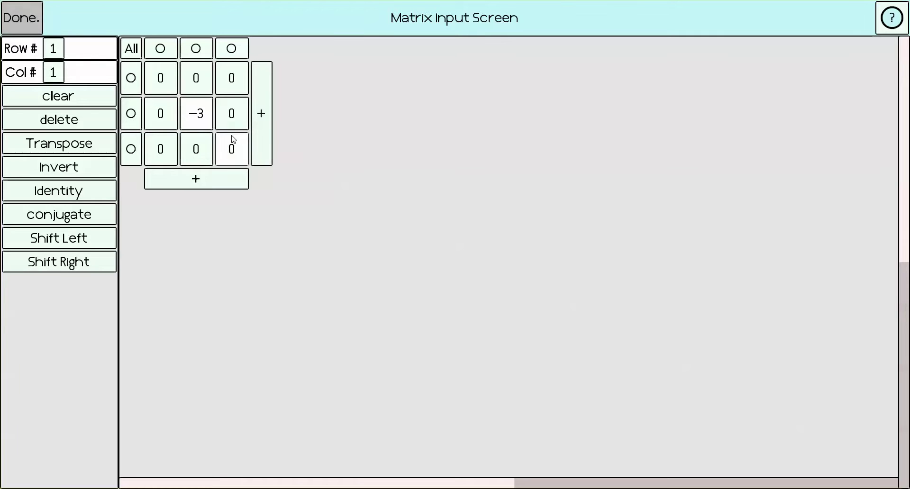
pyautogui.write('1')
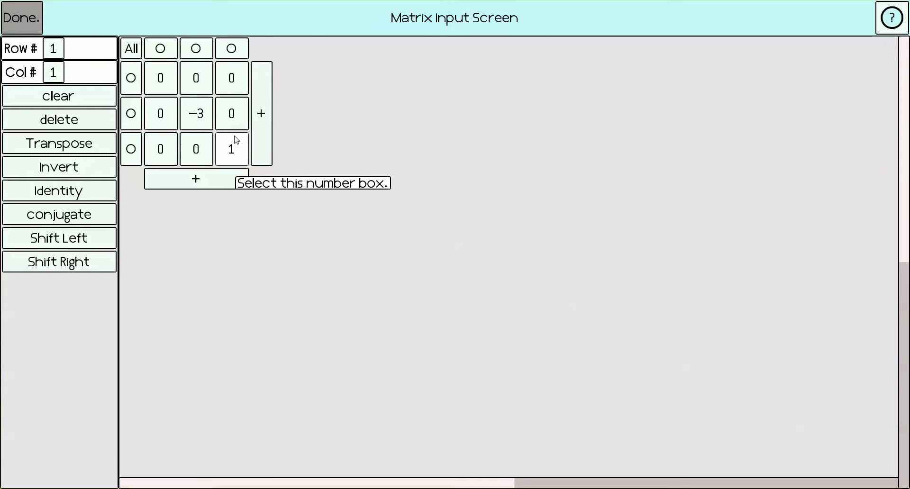
pyautogui.write('/3')
pyautogui.press('Return')
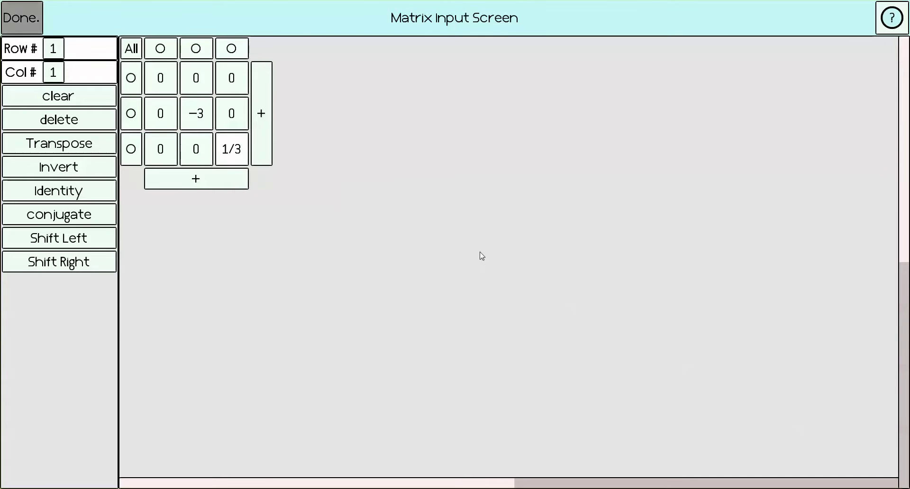
pyautogui.click(22, 19)
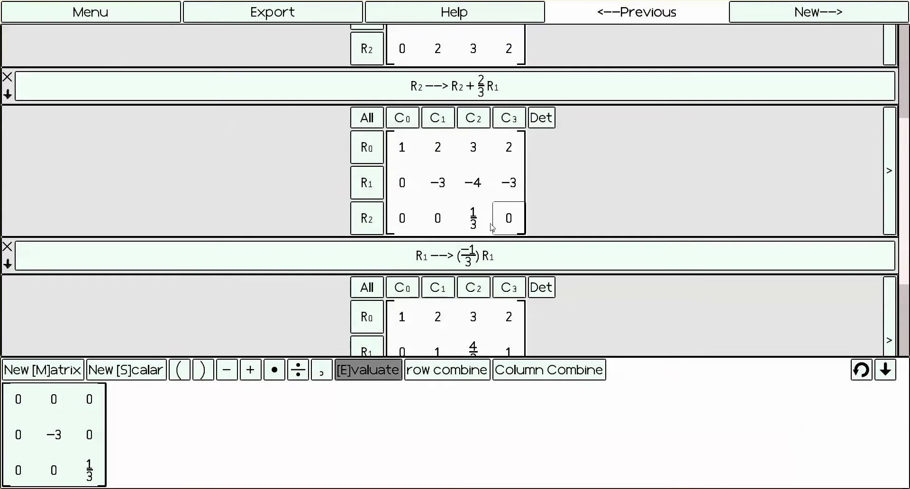
pyautogui.click(370, 376)
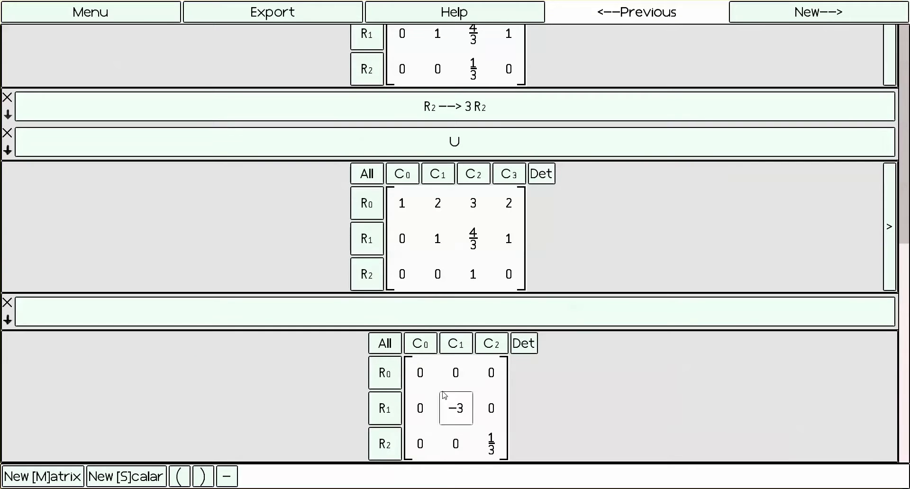
# - Reuse the evaluated 3 by 3 diagonal matrix as the expression and set its first diagonal entry to 1
pyautogui.click(389, 346)
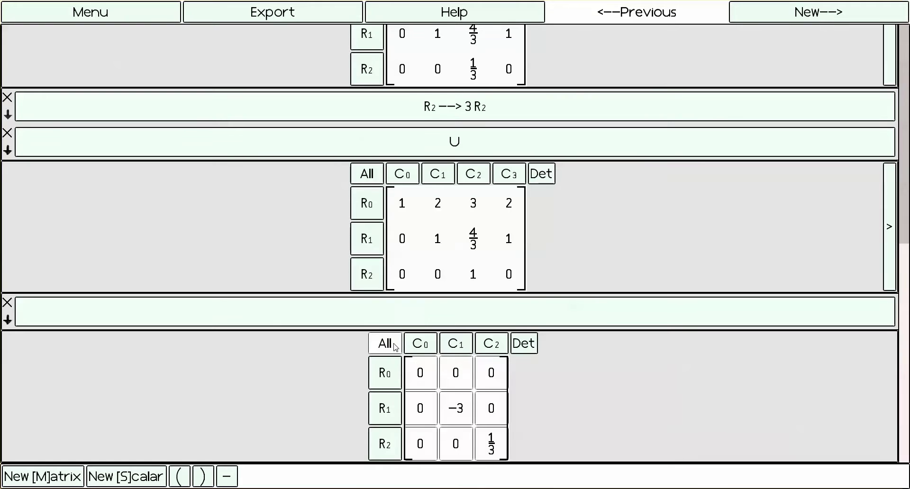
pyautogui.click(386, 345)
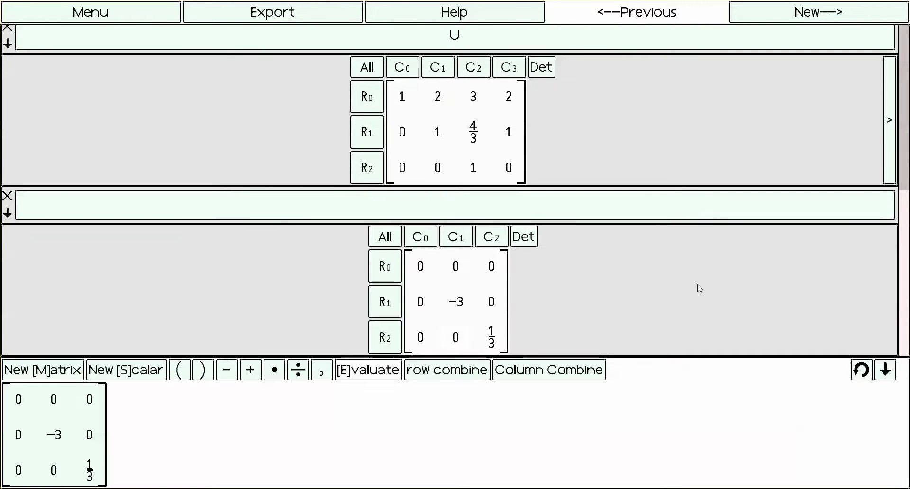
pyautogui.press('e')
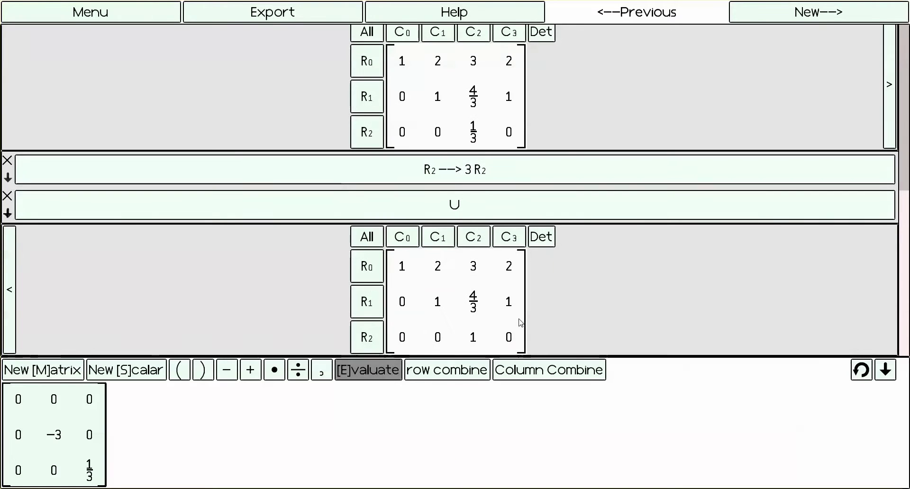
pyautogui.click(13, 429)
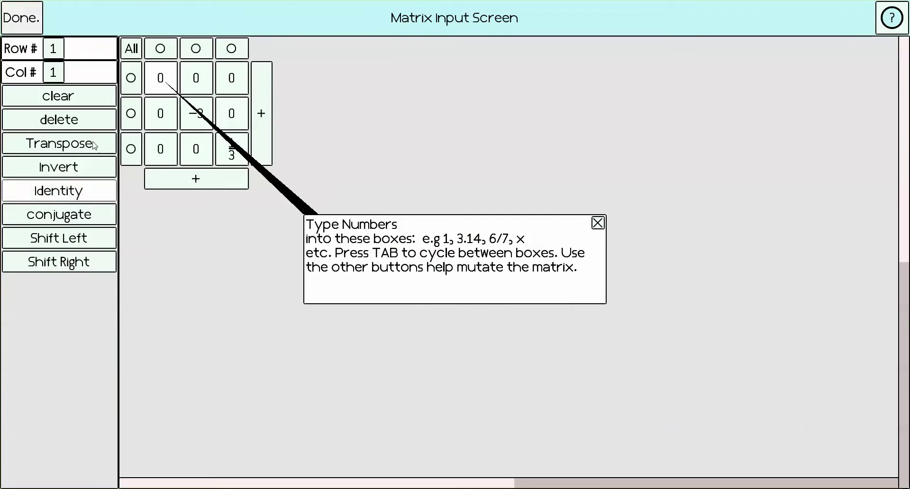
pyautogui.click(598, 223)
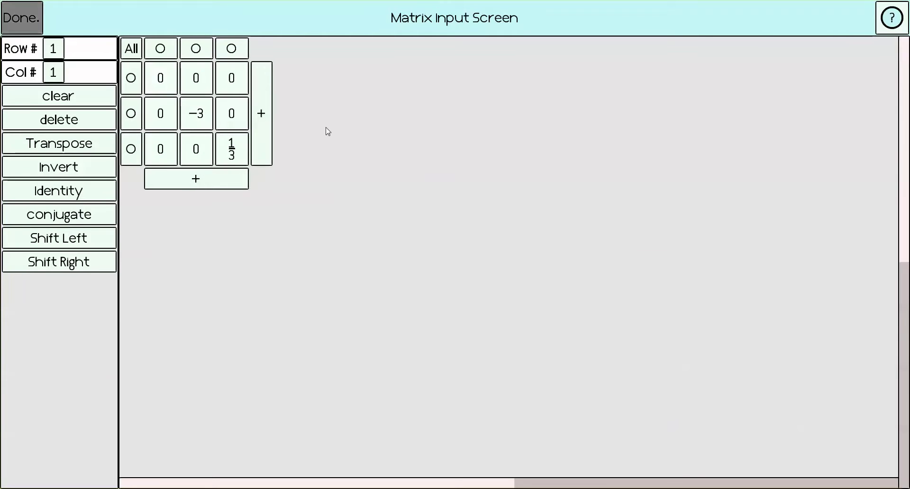
pyautogui.click(172, 93)
pyautogui.write('1')
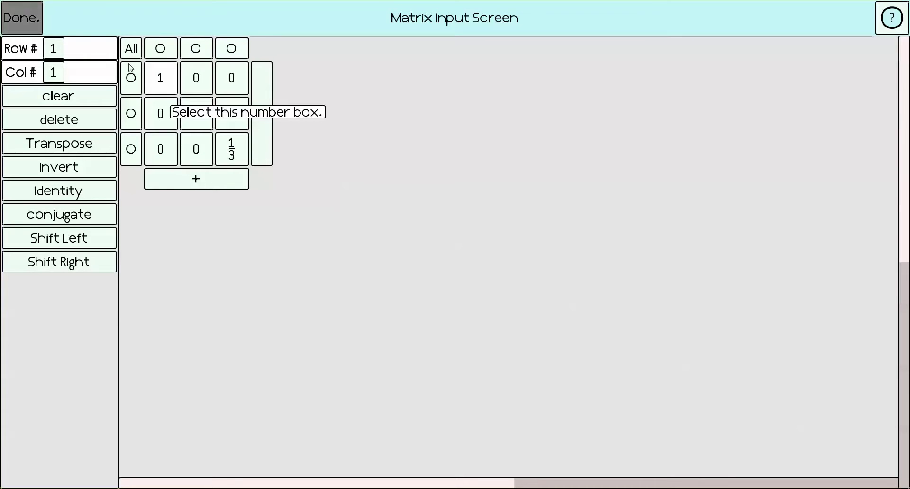
pyautogui.press('Return')
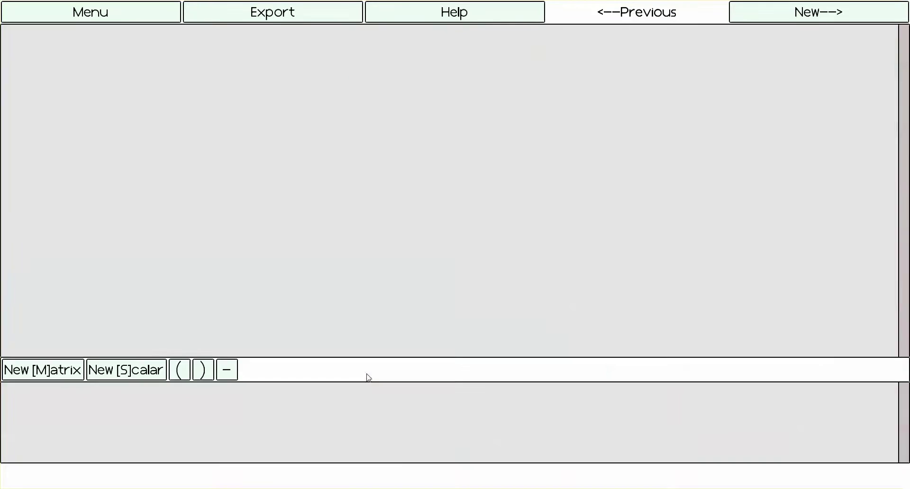
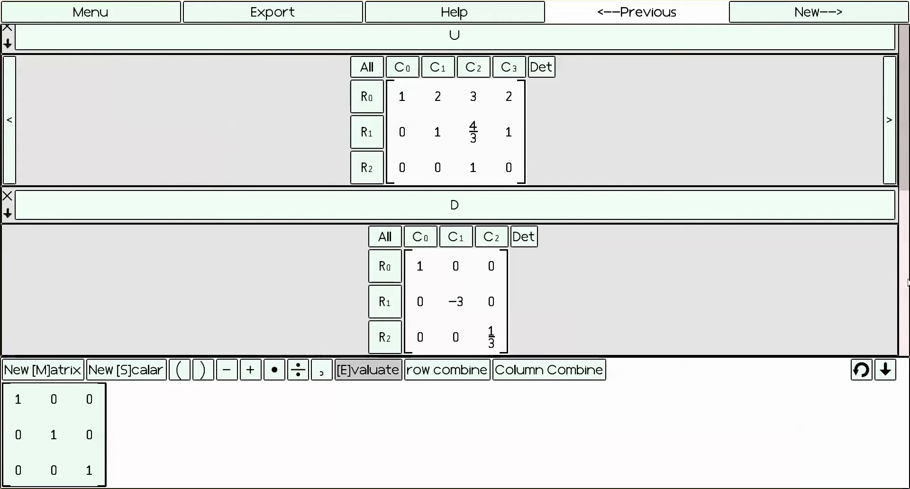
# - Review the row reduction from matrix A and examine the multiplier in the first row operation's caption
pyautogui.scroll(1, 901, 282)
pyautogui.scroll(2, 901, 279)
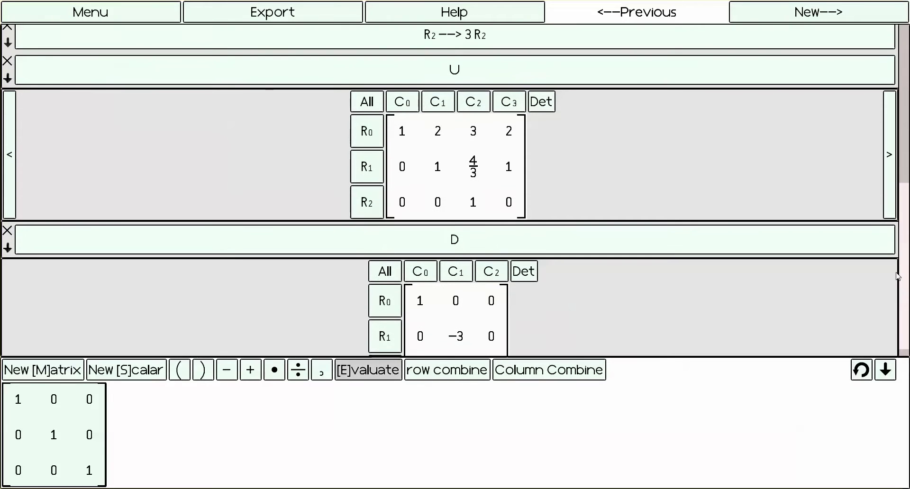
pyautogui.scroll(-2, 896, 279)
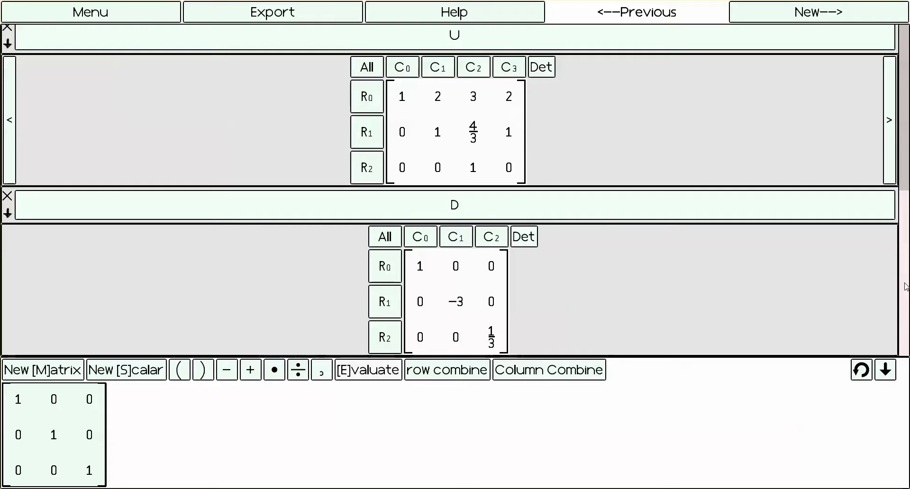
pyautogui.moveTo(905, 286); pyautogui.dragTo(894, 88)
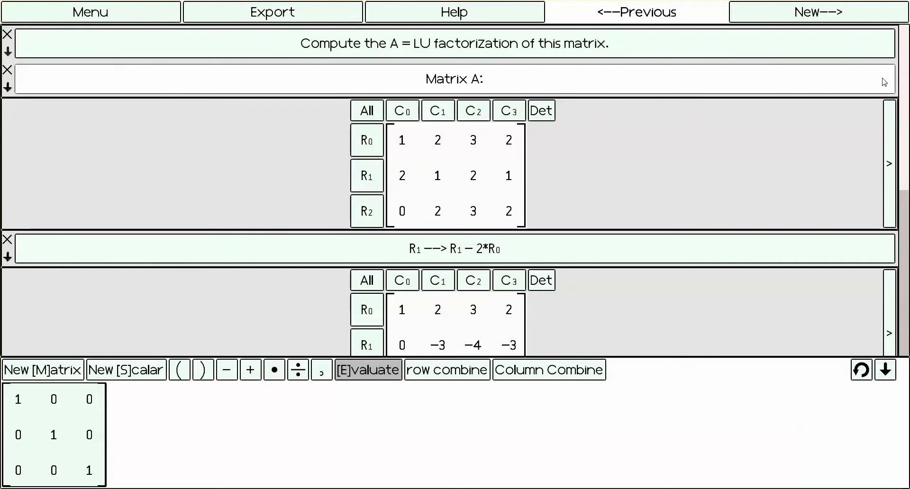
pyautogui.scroll(-5, 885, 85)
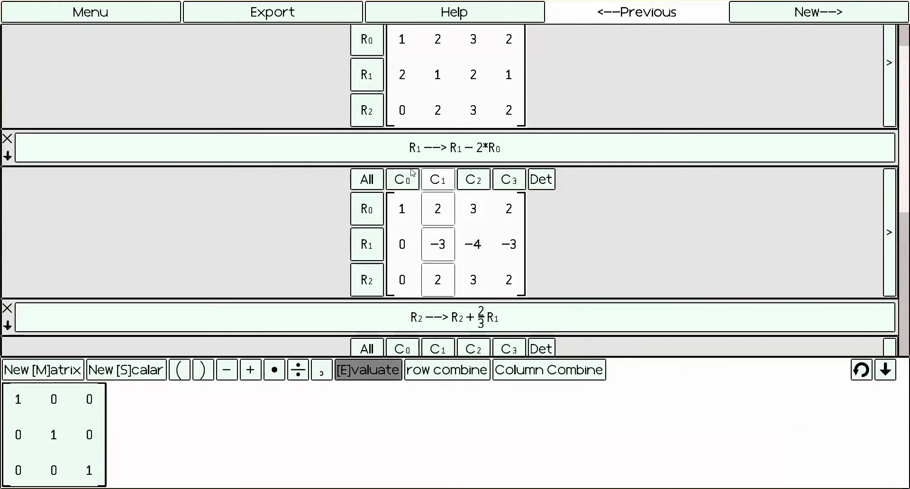
pyautogui.click(459, 162)
pyautogui.click(455, 169)
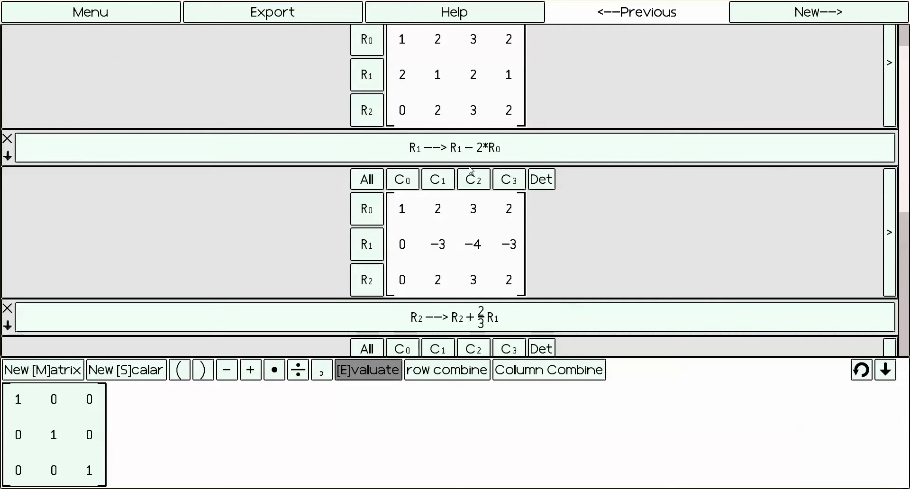
pyautogui.click(485, 163)
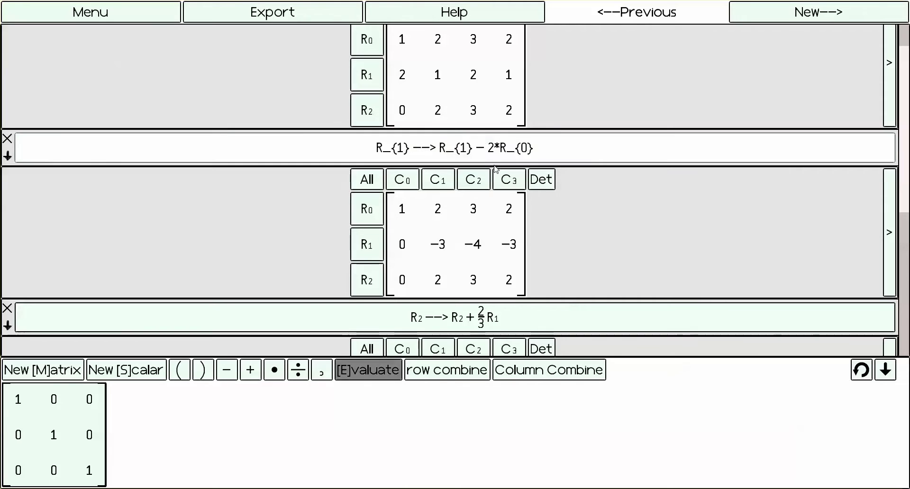
pyautogui.click(495, 168)
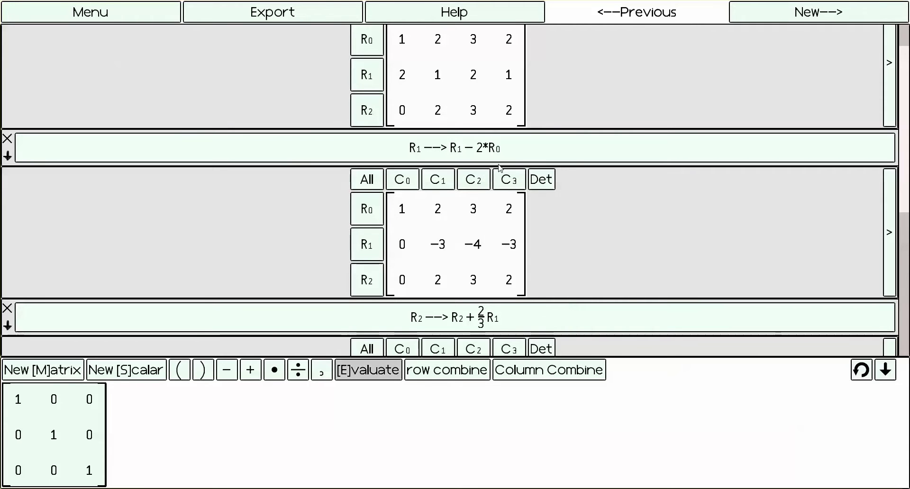
pyautogui.click(499, 166)
pyautogui.click(501, 166)
pyautogui.click(502, 166)
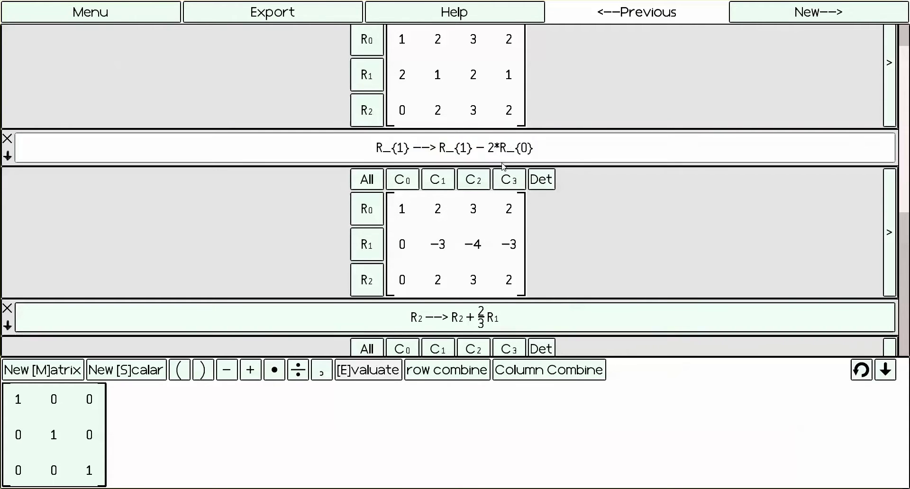
pyautogui.click(501, 166)
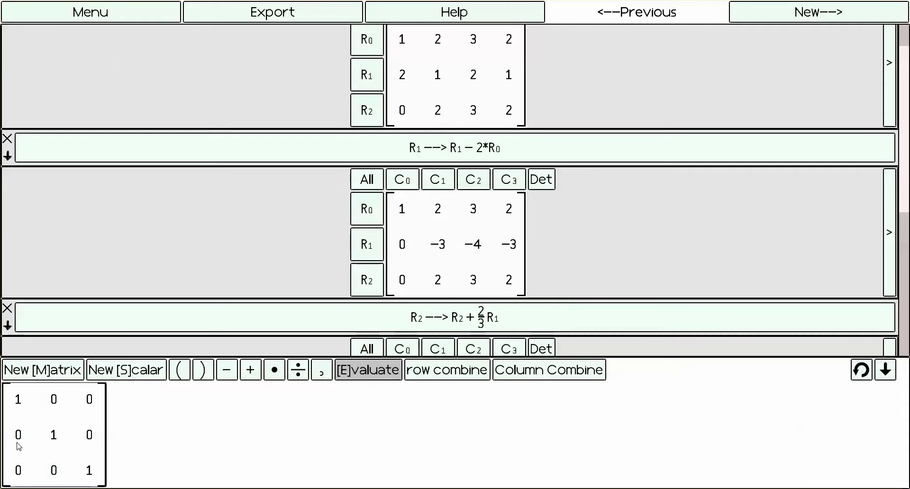
pyautogui.click(502, 140)
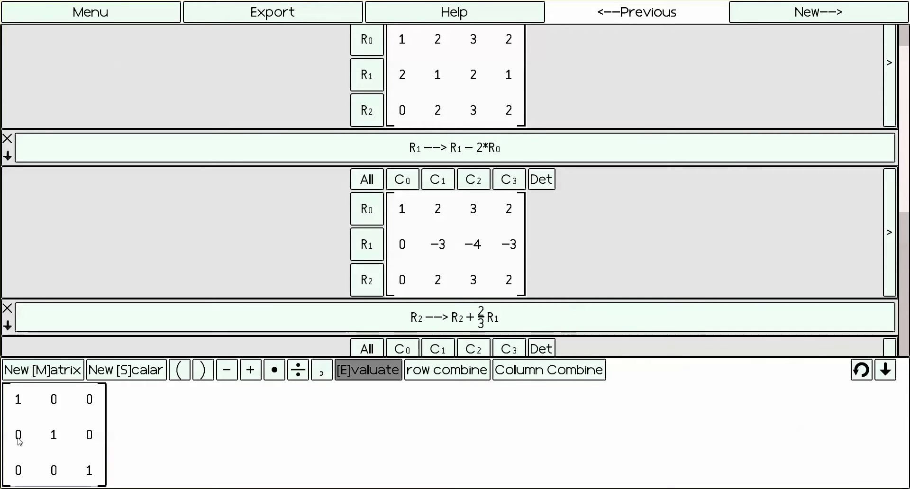
# - Set the second-row, first-column entry of the 3 by 3 identity matrix in the expression to 2
pyautogui.click(19, 437)
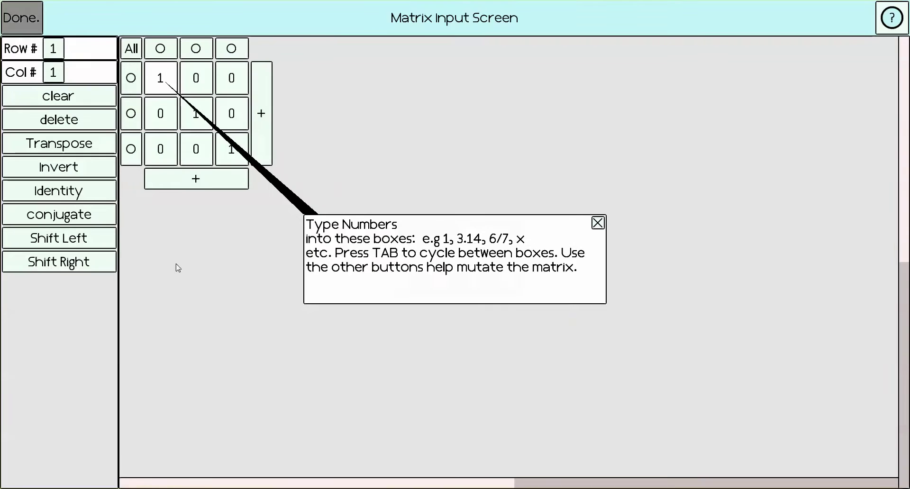
pyautogui.click(597, 223)
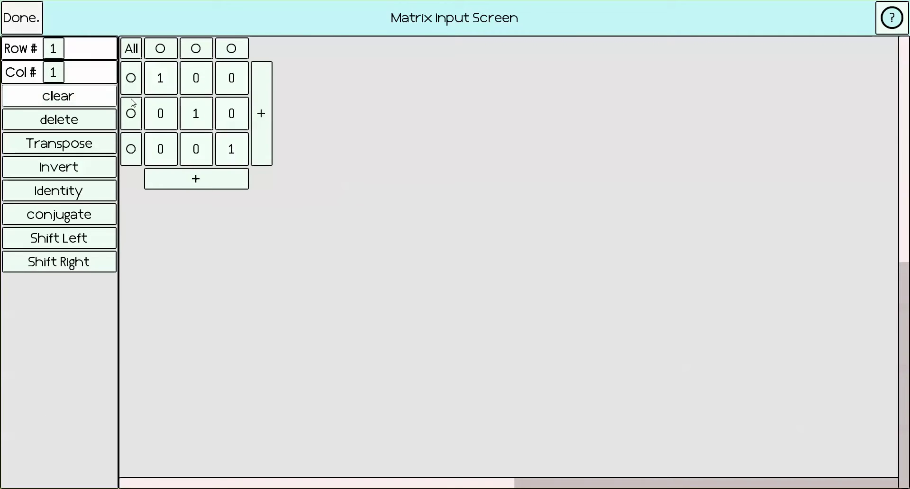
pyautogui.click(159, 114)
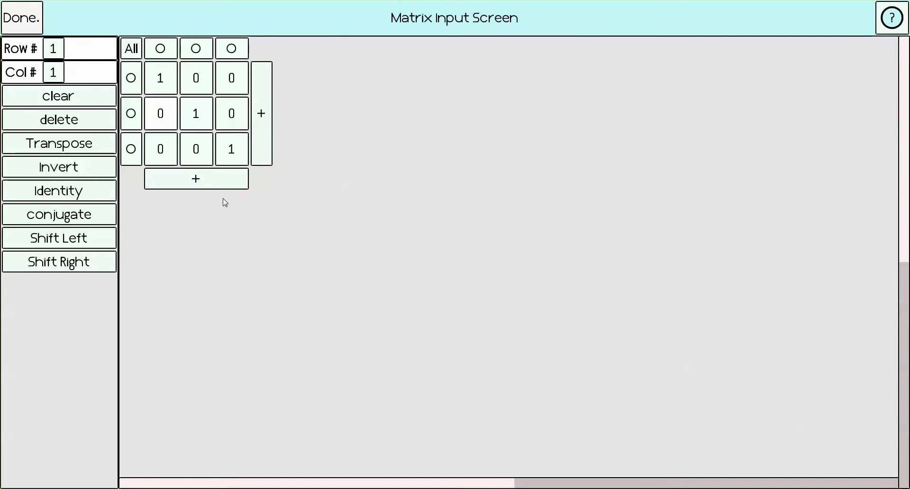
pyautogui.press('Delete')
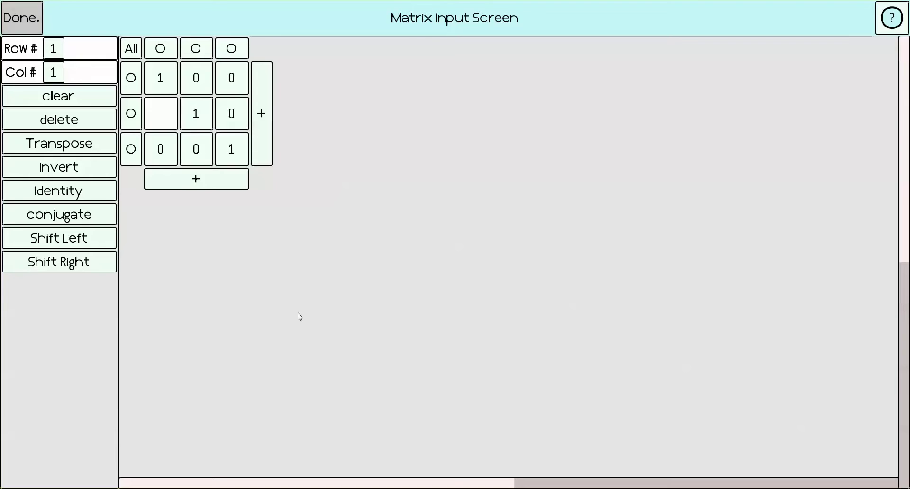
pyautogui.write('2')
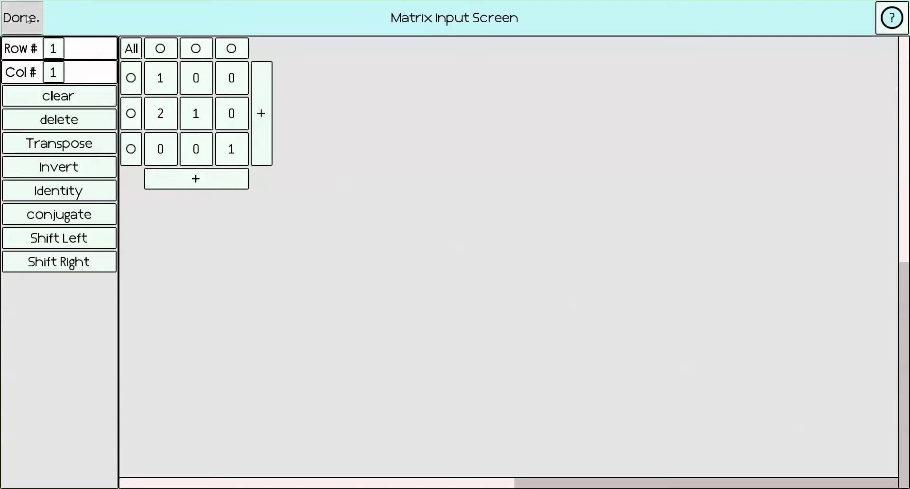
# - Set the third-row, second-column entry of the 3 by 3 lower triangular matrix in the expression to -2/3
pyautogui.press('Return')
pyautogui.press('e')
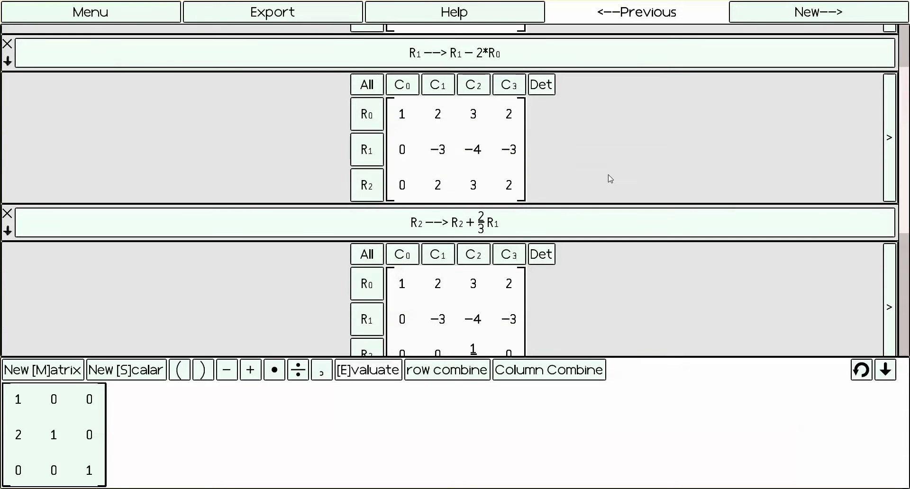
pyautogui.press('e')
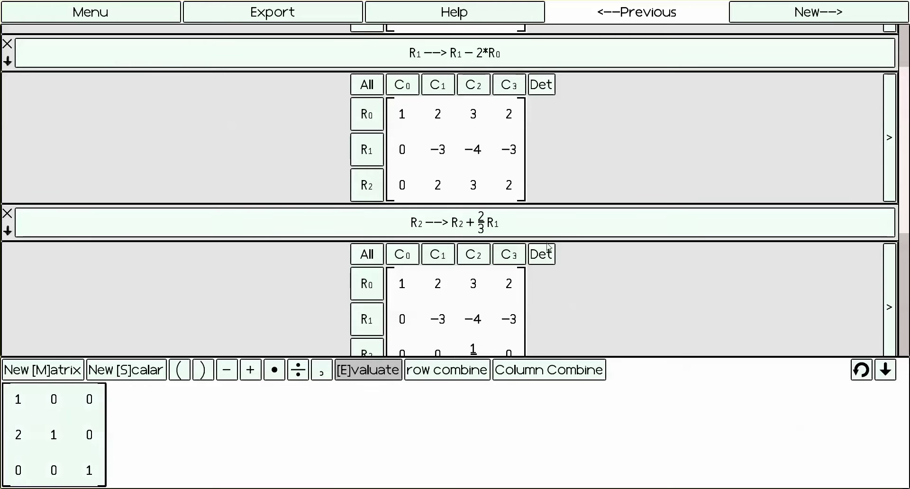
pyautogui.click(498, 236)
pyautogui.press('Return')
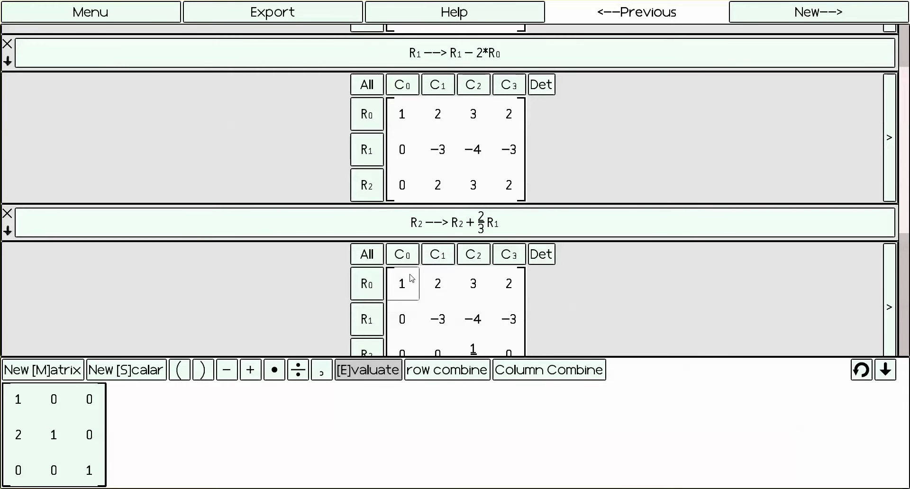
pyautogui.click(53, 474)
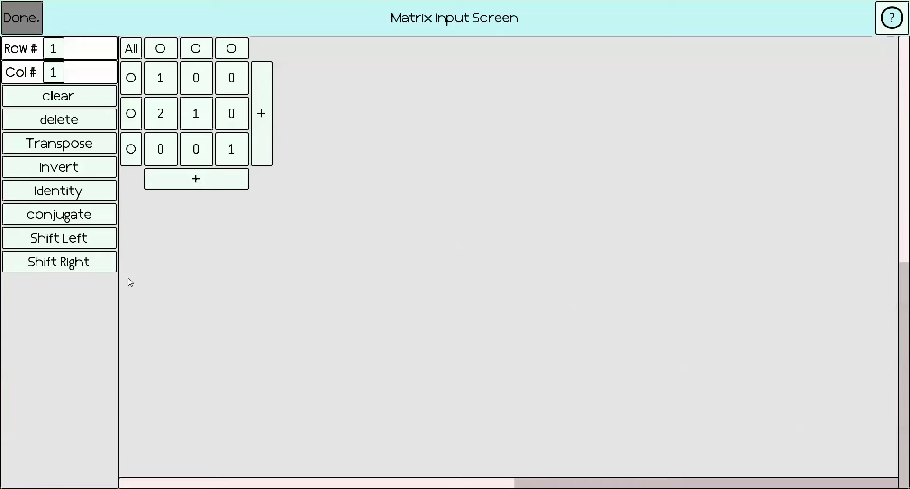
pyautogui.click(193, 144)
pyautogui.press('BackSpace')
pyautogui.write('-2/3')
pyautogui.click(34, 25)
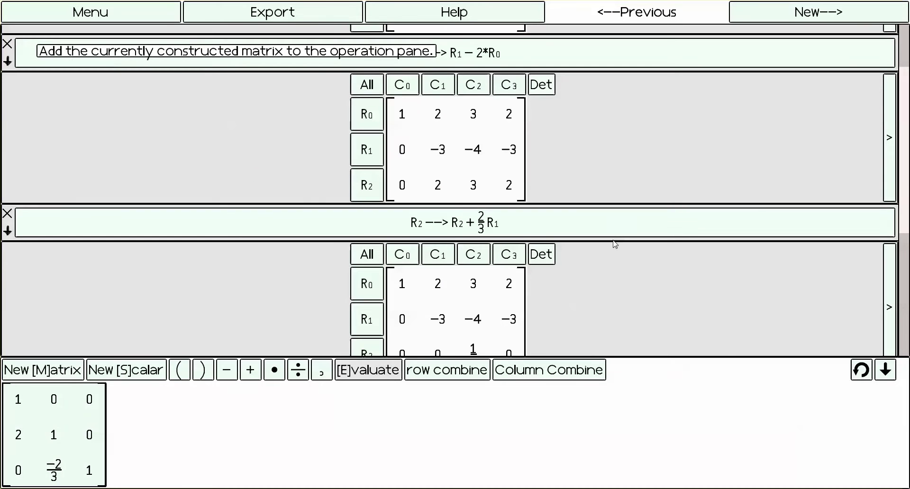
# - Evaluate the lower triangular matrix so it is added below D, and caption it "L"
pyautogui.scroll(-5, 898, 204)
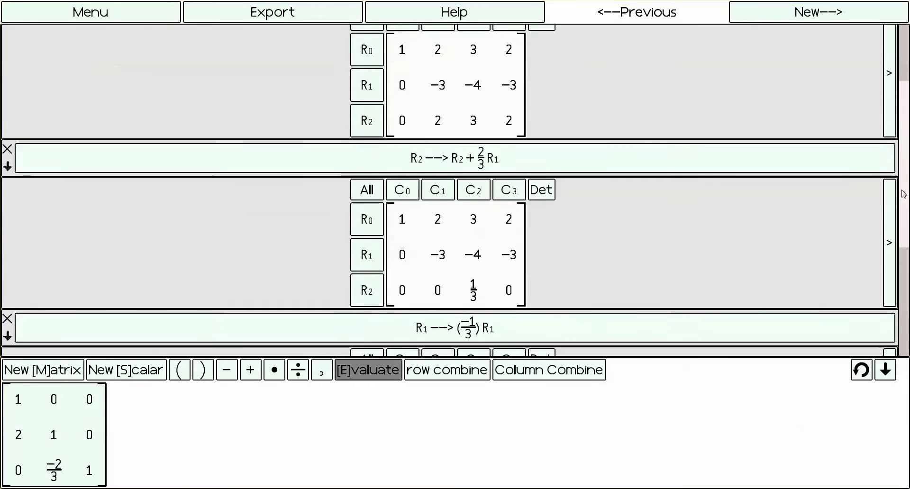
pyautogui.scroll(-7, 891, 233)
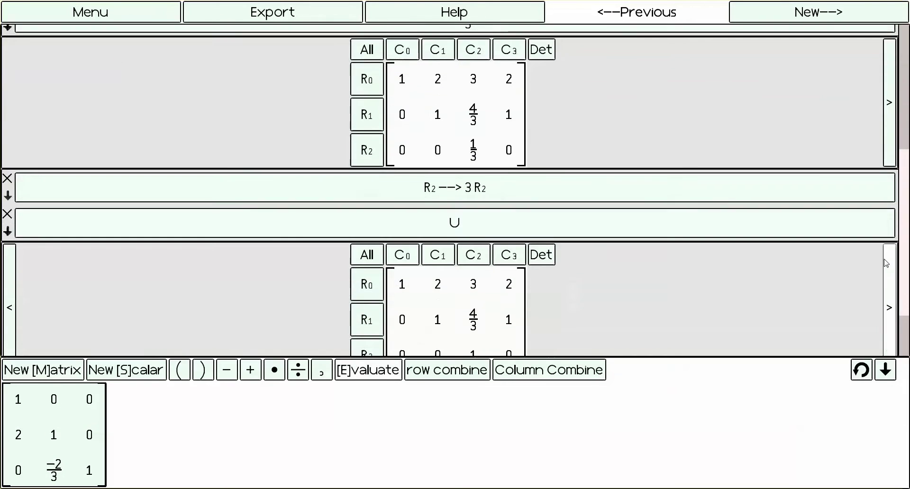
pyautogui.scroll(-1, 883, 303)
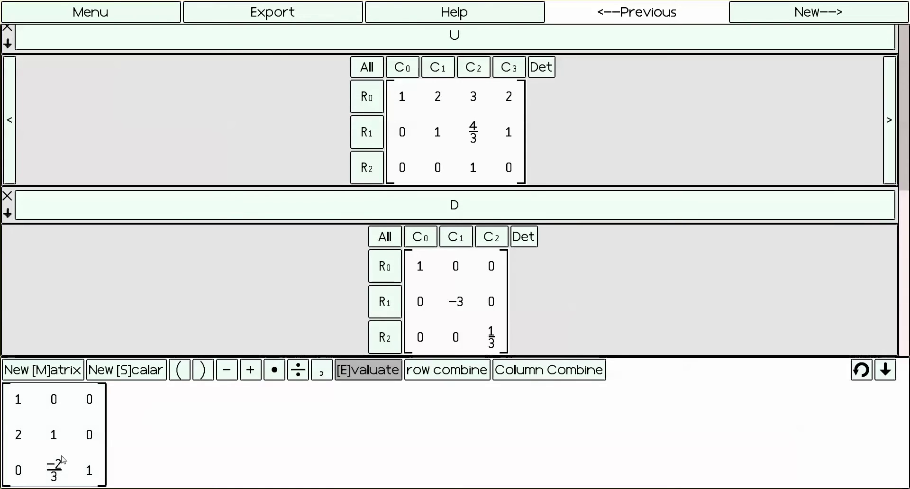
pyautogui.click(370, 374)
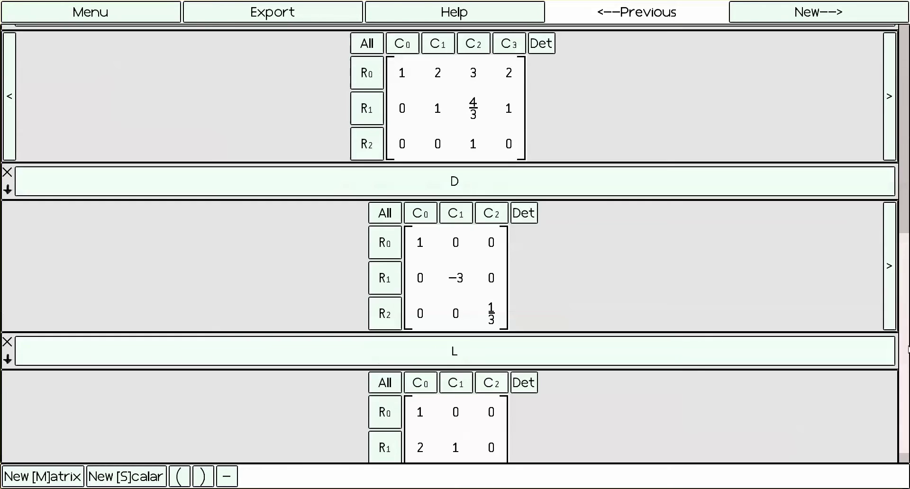
# - Build the product of the full matrices L, D and U, in that order, and evaluate it
pyautogui.scroll(3, 907, 370)
pyautogui.scroll(-3, 906, 384)
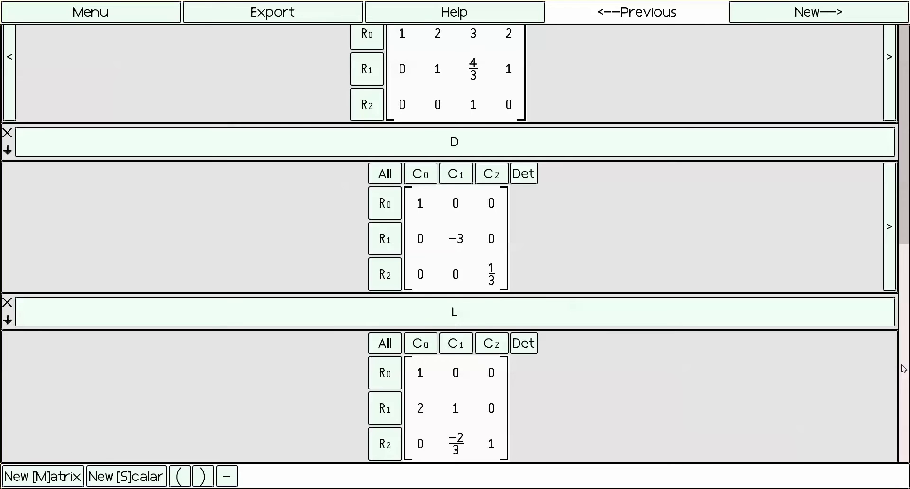
pyautogui.scroll(2, 903, 368)
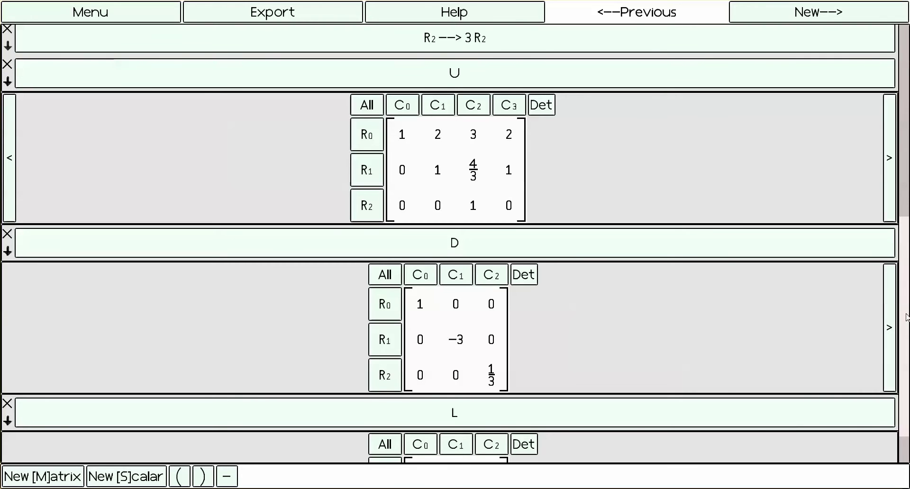
pyautogui.scroll(-2, 906, 319)
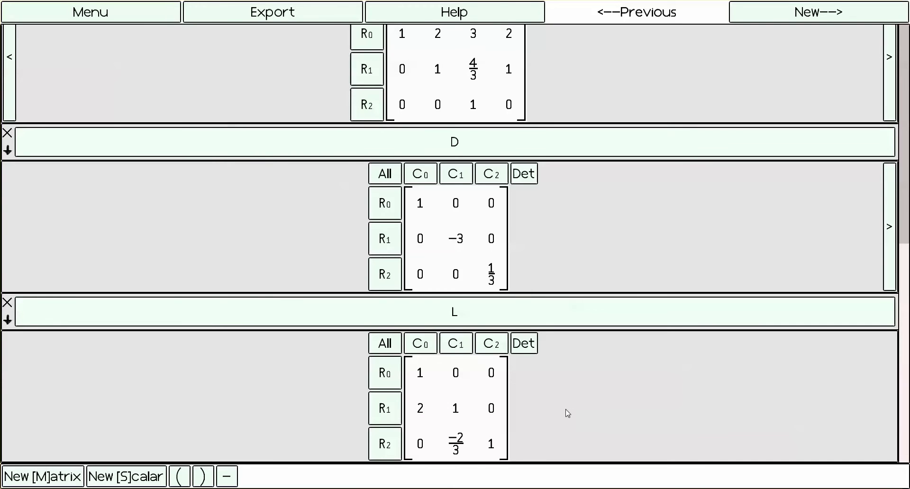
pyautogui.click(384, 346)
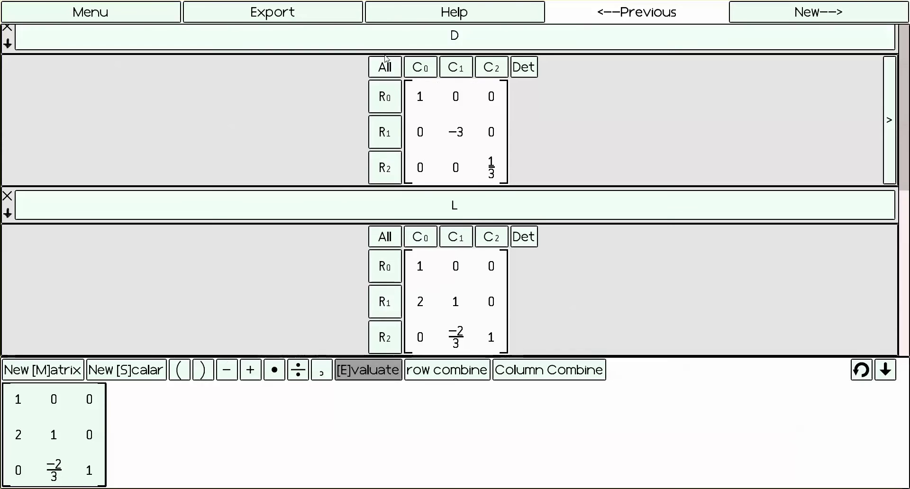
pyautogui.click(384, 65)
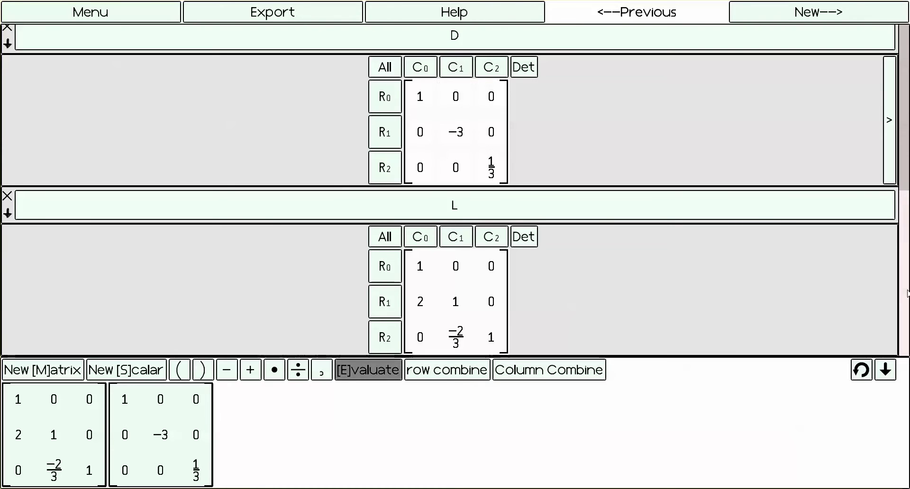
pyautogui.scroll(5, 530, 199)
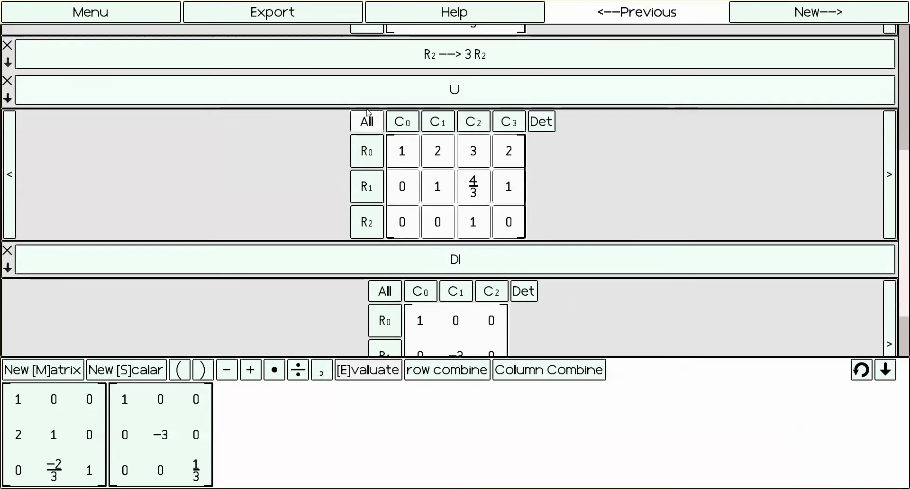
pyautogui.click(367, 115)
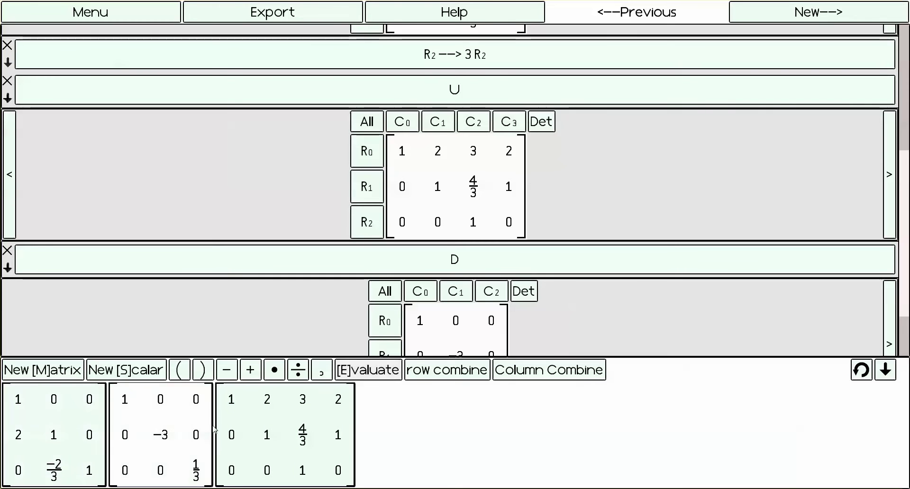
pyautogui.click(379, 372)
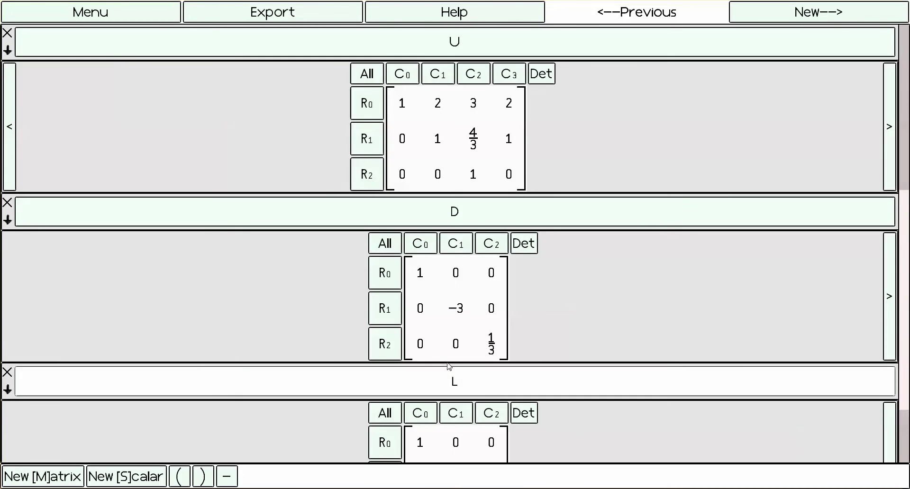
# - Caption the evaluated product matrix below L as "A = LDU."
pyautogui.scroll(-3, 905, 319)
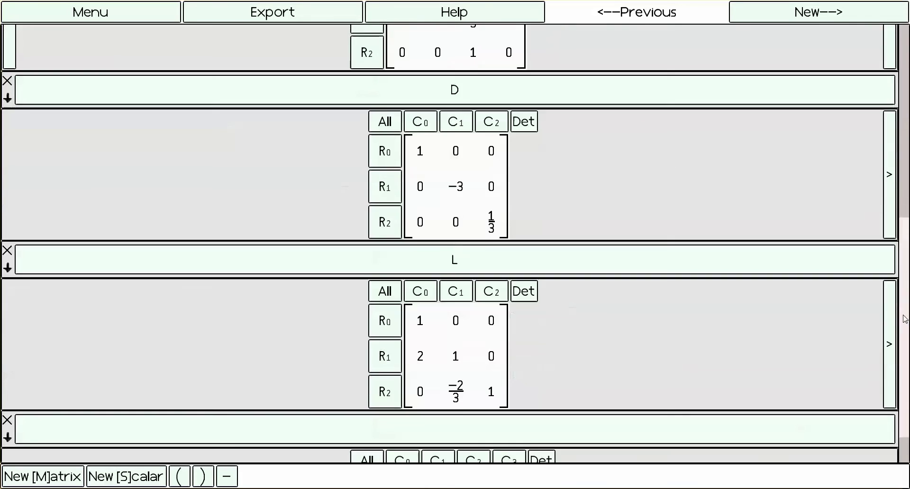
pyautogui.scroll(-3, 904, 319)
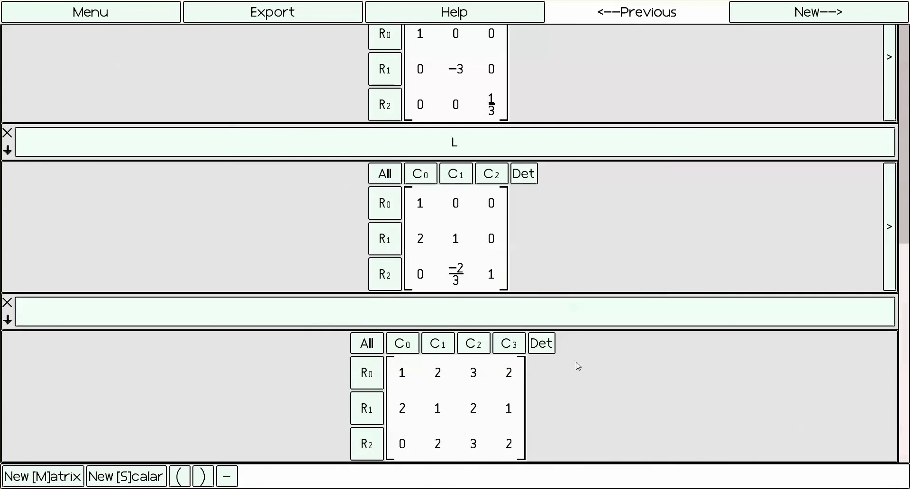
pyautogui.click(494, 314)
pyautogui.write('A = LDU.')
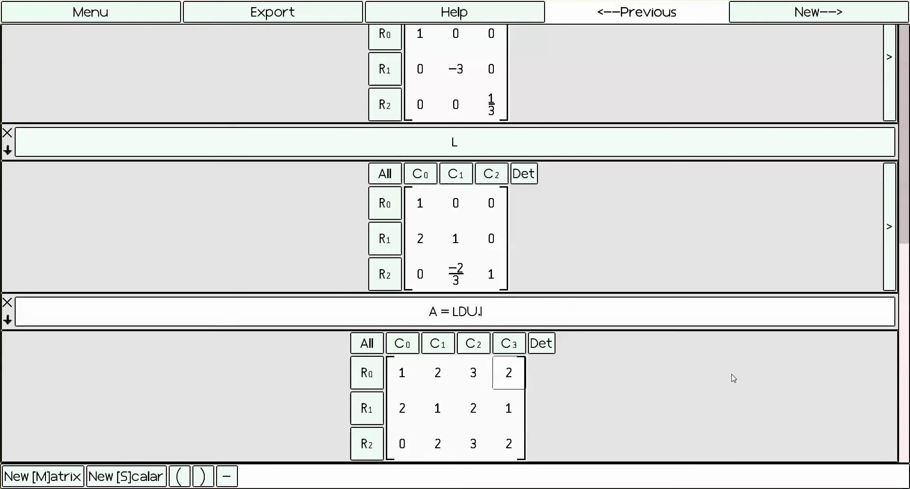
# - Compare the evaluated LDU product with the original matrix A at the start of the worksheet
pyautogui.scroll(10, 904, 384)
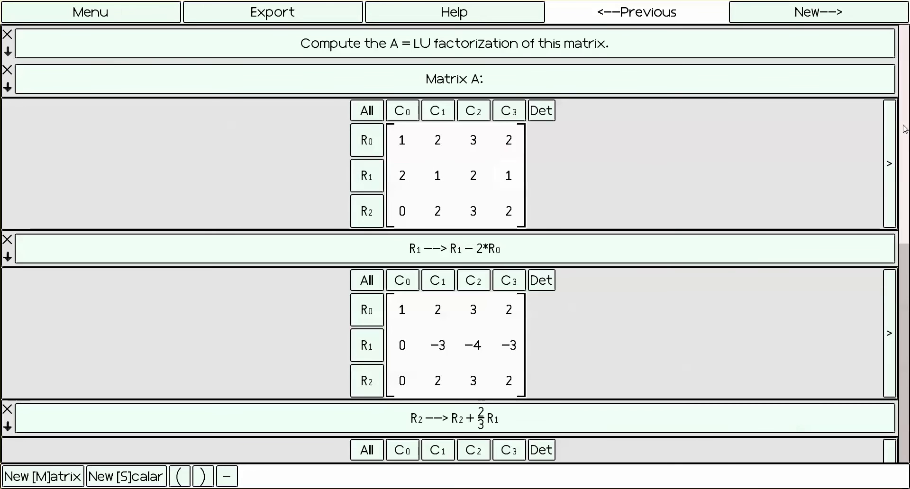
pyautogui.moveTo(905, 121); pyautogui.dragTo(904, 415)
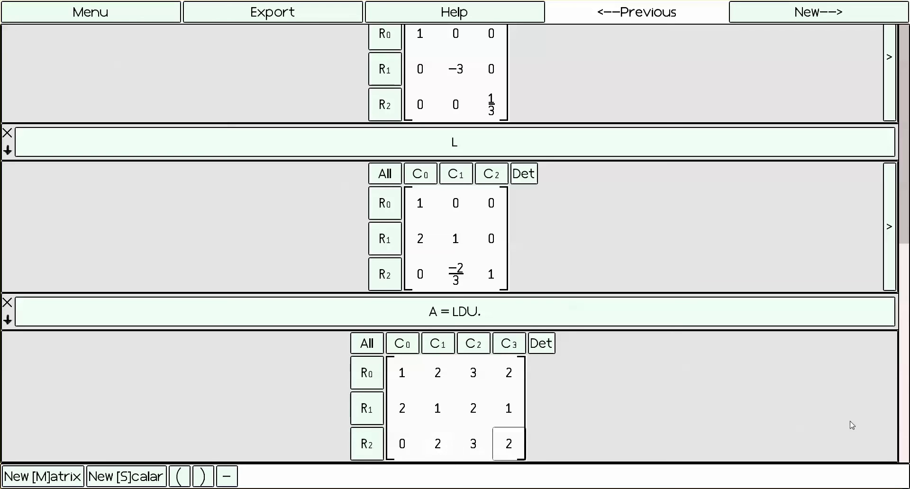
pyautogui.moveTo(908, 361)
pyautogui.mouseDown()
pyautogui.moveTo(908, 350)
pyautogui.moveTo(908, 380)
pyautogui.moveTo(908, 351)
pyautogui.mouseUp()
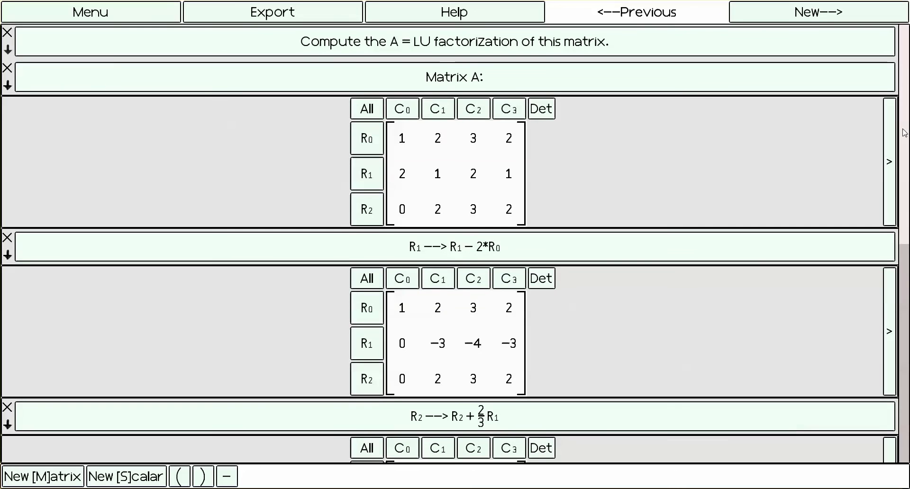
pyautogui.scroll(-15, 906, 126)
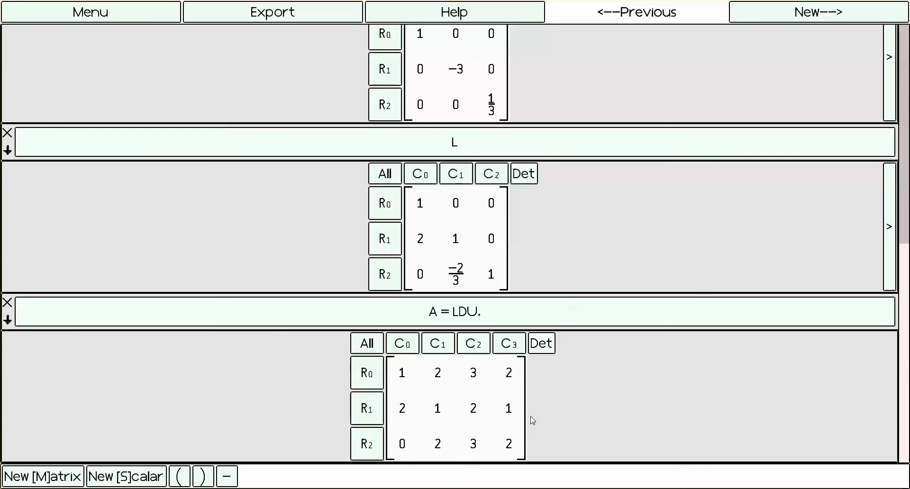